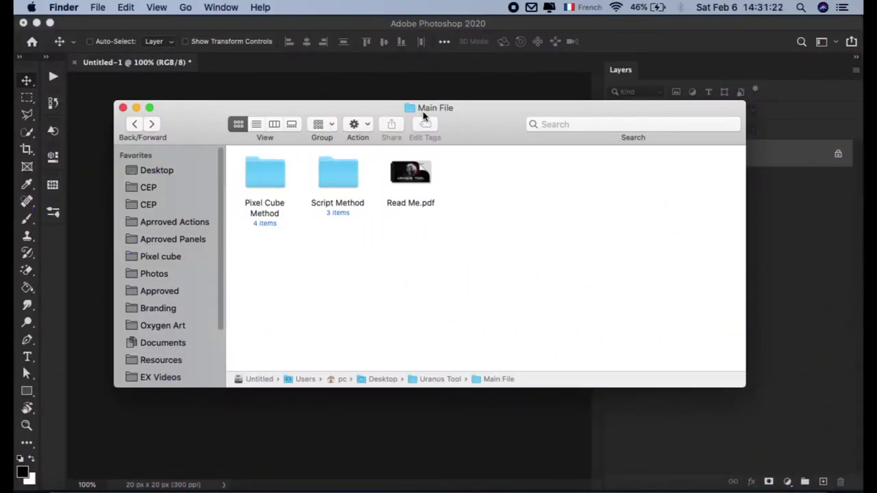
- Open the Script Method folder and preview Instructions.pdf with Quick Look
{"action": "left_click", "coordinate": [350, 181]}
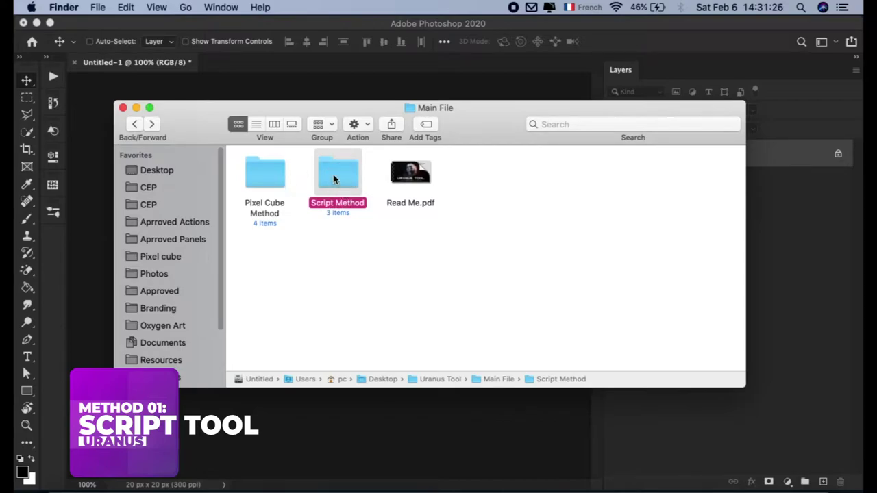
{"action": "double_click", "coordinate": [334, 176]}
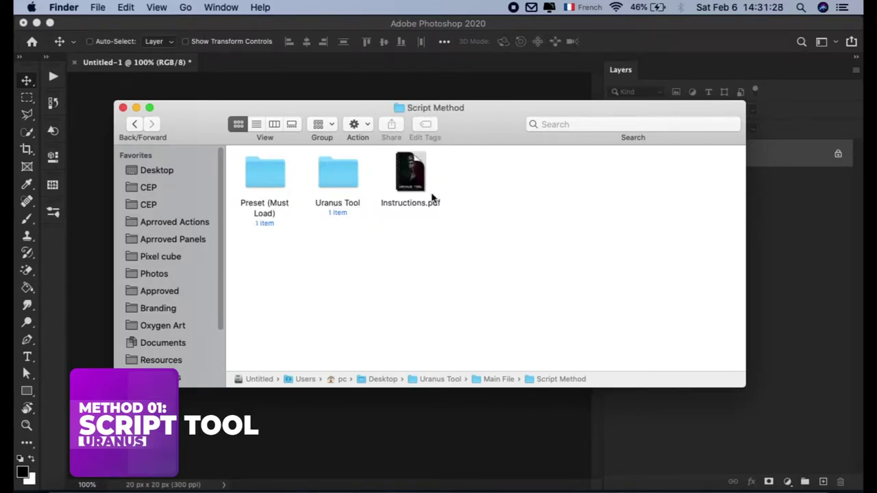
{"action": "left_click", "coordinate": [351, 192]}
{"action": "left_click", "coordinate": [264, 183]}
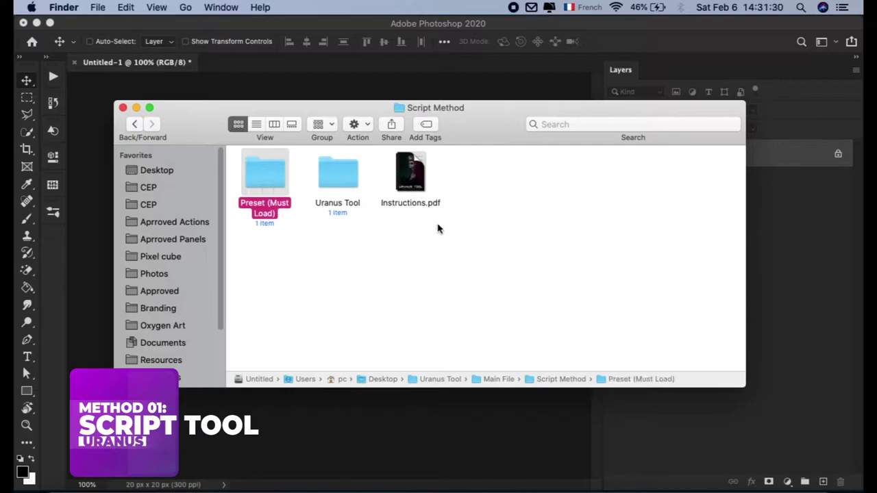
{"action": "left_click", "coordinate": [416, 162]}
{"action": "key", "text": "space"}
{"action": "scroll", "coordinate": [289, 341], "scroll_direction": "down", "scroll_amount": 5}
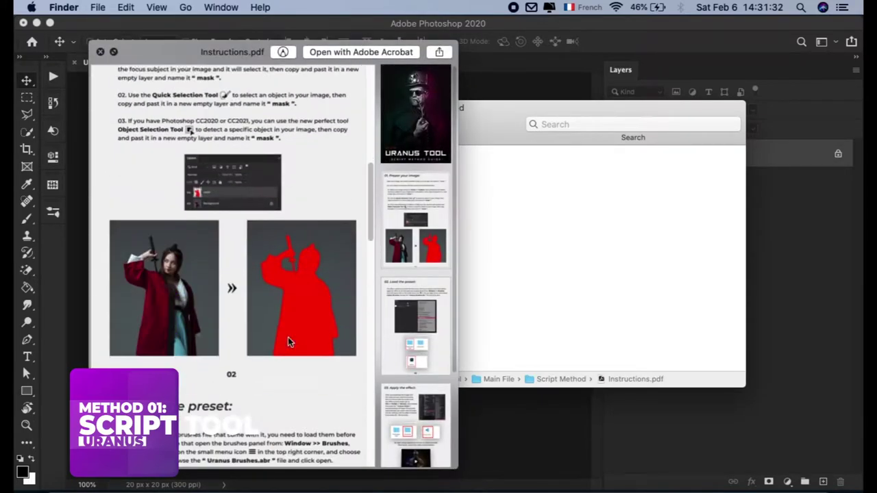
{"action": "scroll", "coordinate": [288, 341], "scroll_direction": "down", "scroll_amount": 5}
{"action": "scroll", "coordinate": [289, 341], "scroll_direction": "down", "scroll_amount": 5}
{"action": "key", "text": "space"}
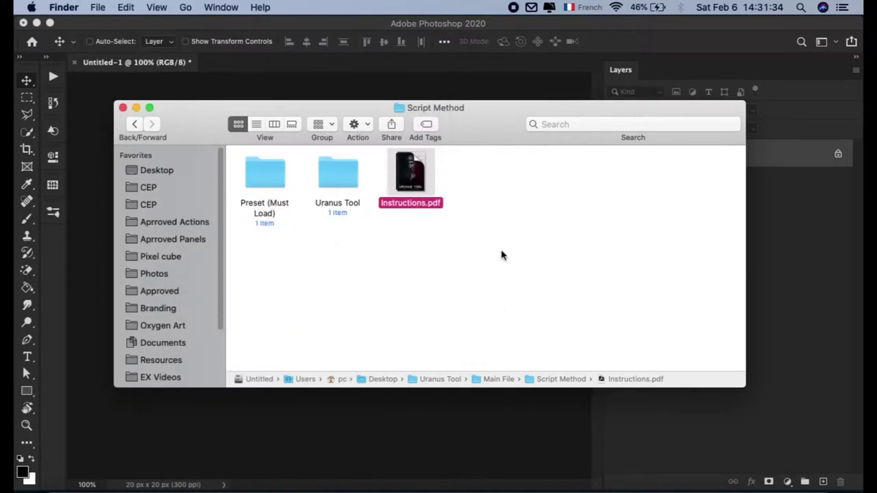
- Inspect the Preset (Must Load) and Uranus Tool folders, then return to Photoshop
{"action": "left_click", "coordinate": [430, 260]}
{"action": "double_click", "coordinate": [265, 209]}
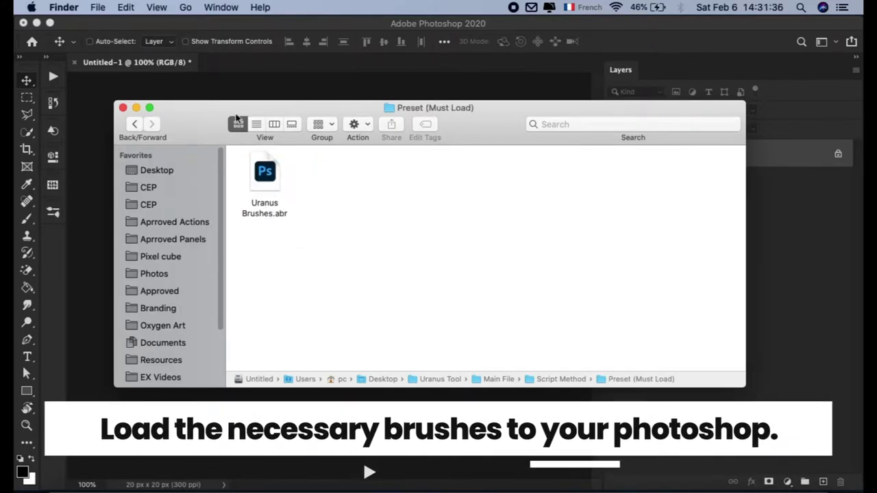
{"action": "left_click", "coordinate": [134, 124]}
{"action": "double_click", "coordinate": [334, 164]}
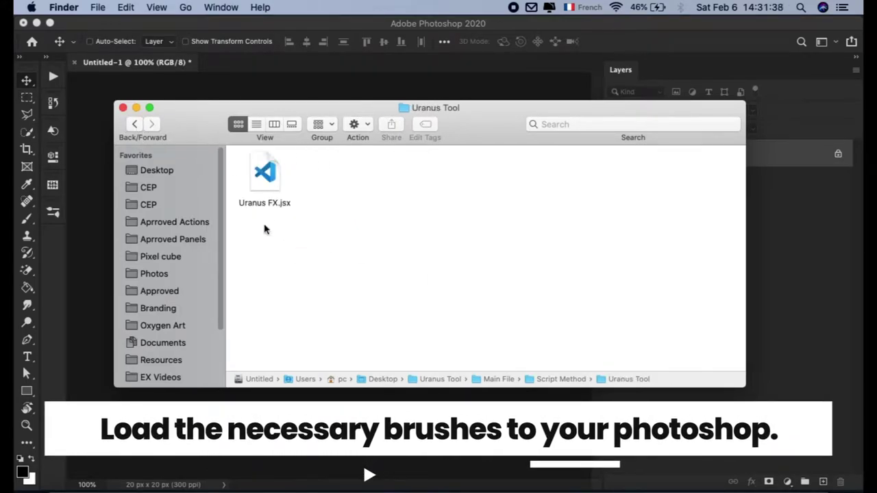
{"action": "left_click", "coordinate": [135, 124]}
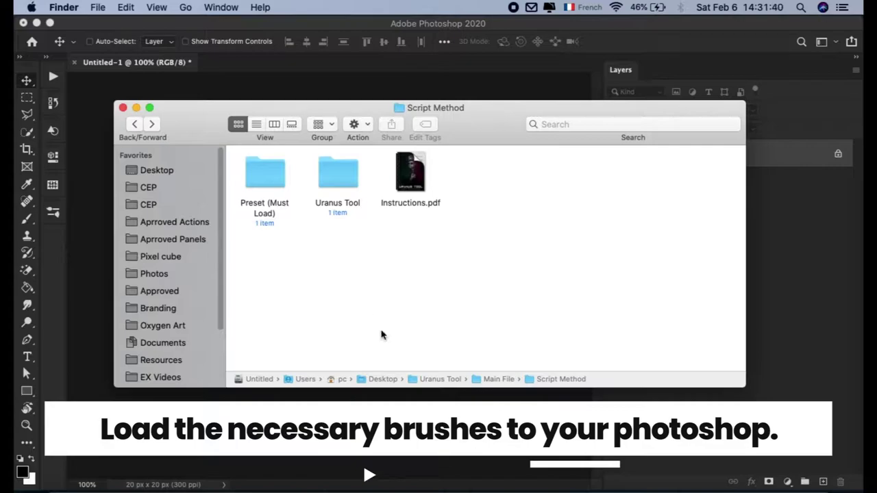
{"action": "left_click", "coordinate": [88, 216]}
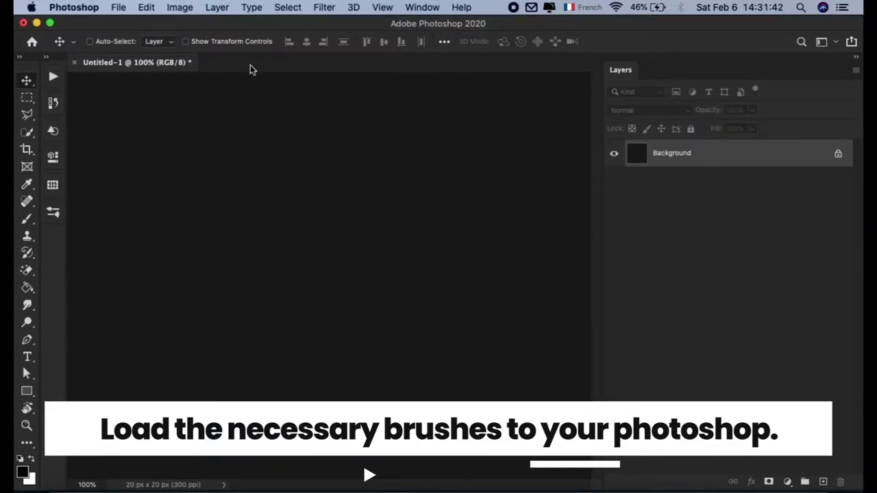
- Import Uranus Brushes.abr from Script Method > Preset (Must Load) through the Brushes panel menu
{"action": "left_click", "coordinate": [419, 7]}
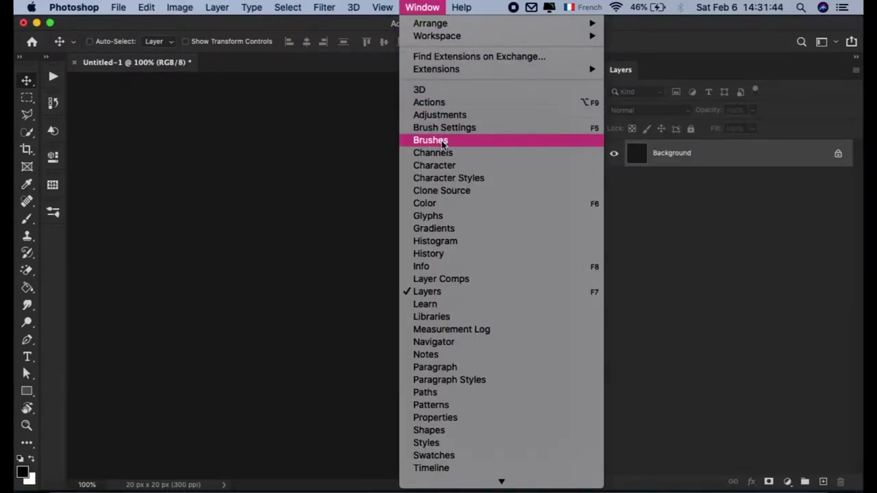
{"action": "left_click", "coordinate": [429, 139]}
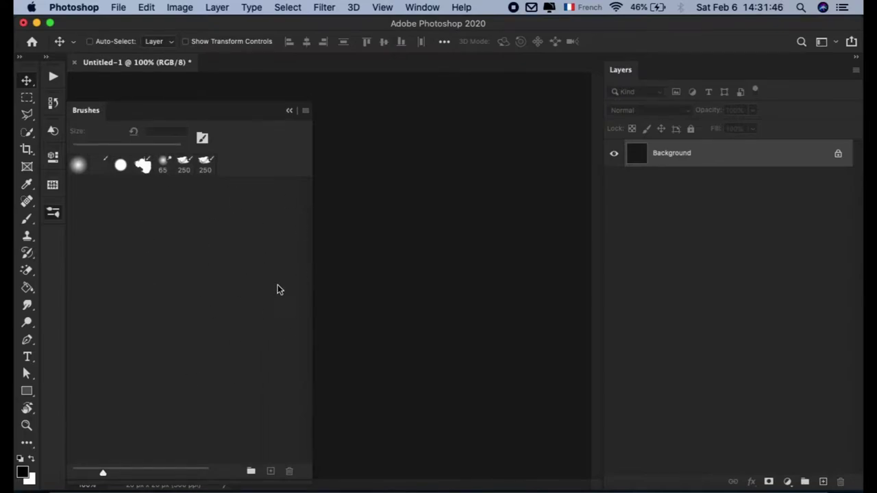
{"action": "left_click", "coordinate": [305, 110]}
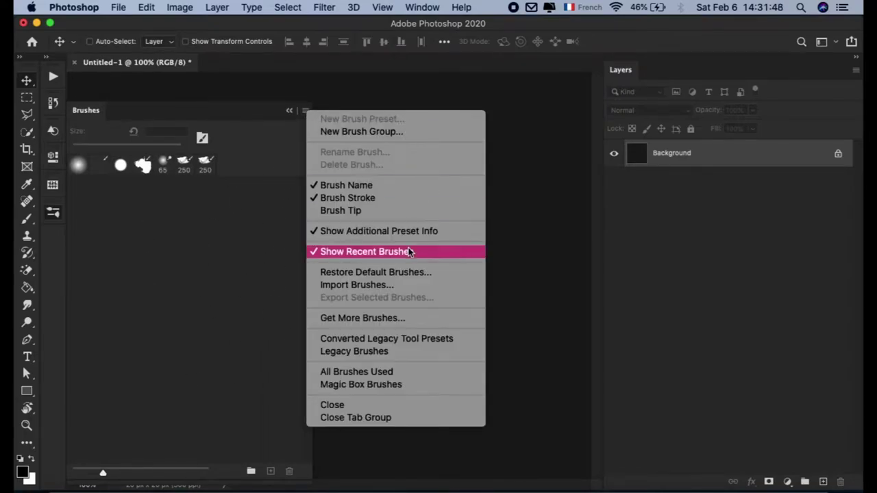
{"action": "left_click", "coordinate": [424, 285]}
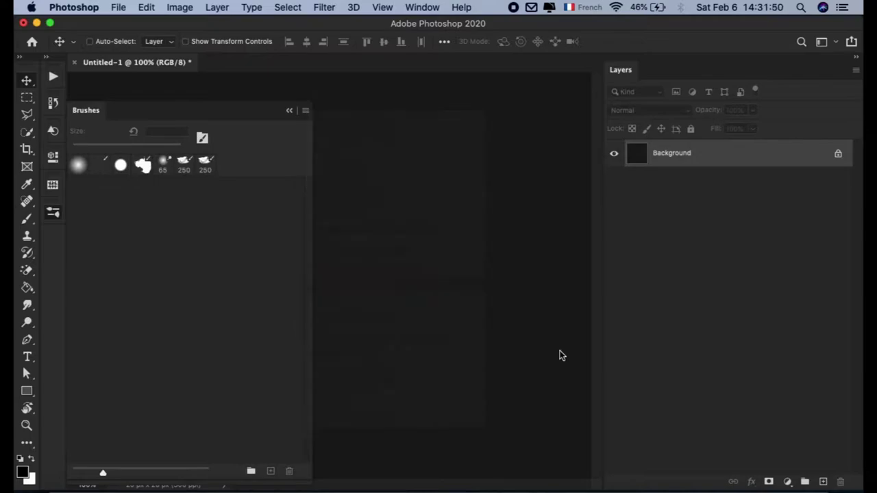
{"action": "left_click", "coordinate": [415, 76]}
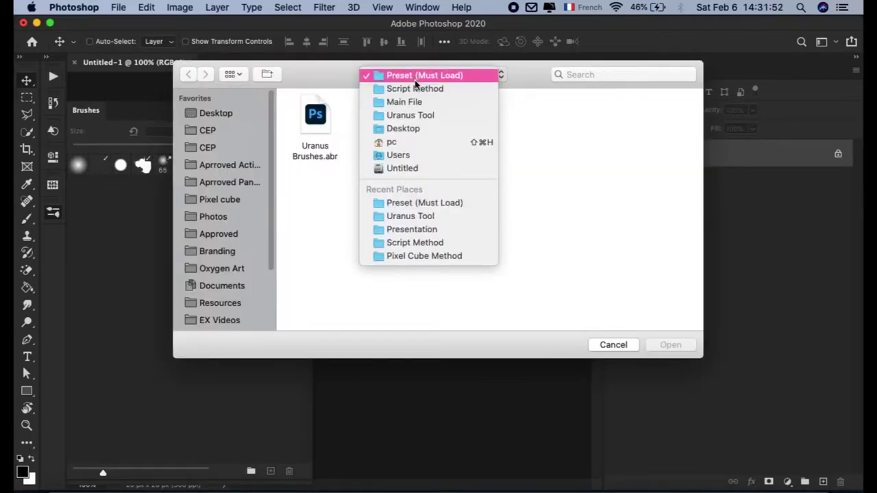
{"action": "left_click", "coordinate": [415, 88]}
{"action": "left_click", "coordinate": [393, 122]}
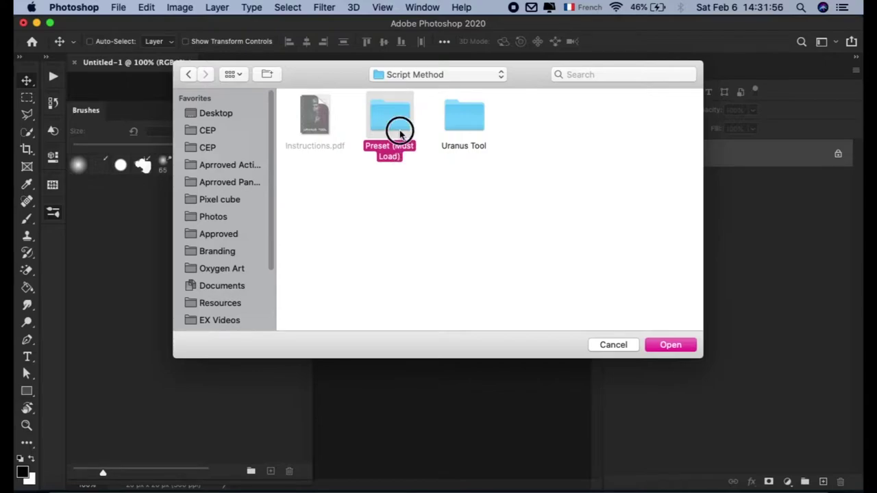
{"action": "double_click", "coordinate": [401, 130]}
{"action": "left_click", "coordinate": [313, 129]}
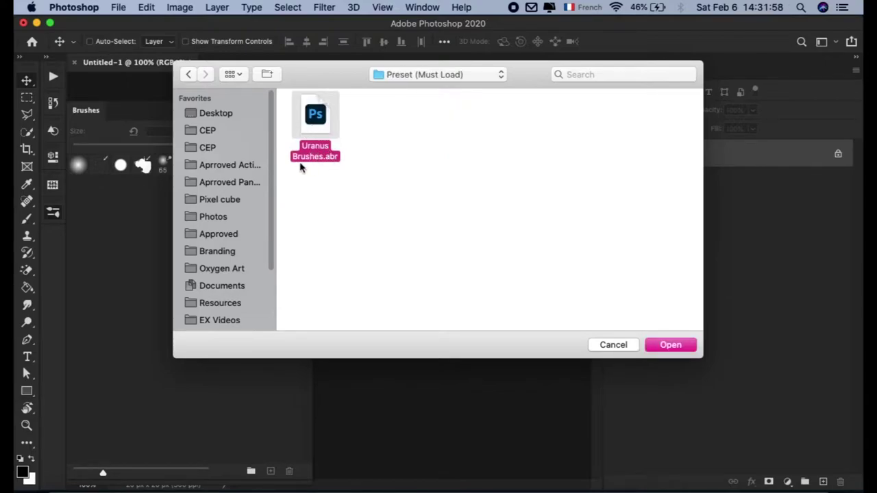
{"action": "left_click", "coordinate": [671, 346]}
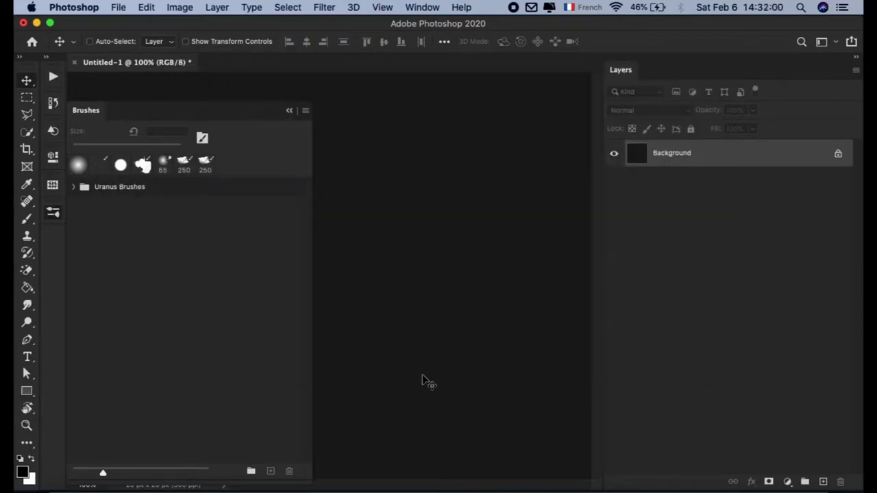
- Collapse the Brushes panel and select the man using Select > Subject
{"action": "left_click", "coordinate": [52, 215]}
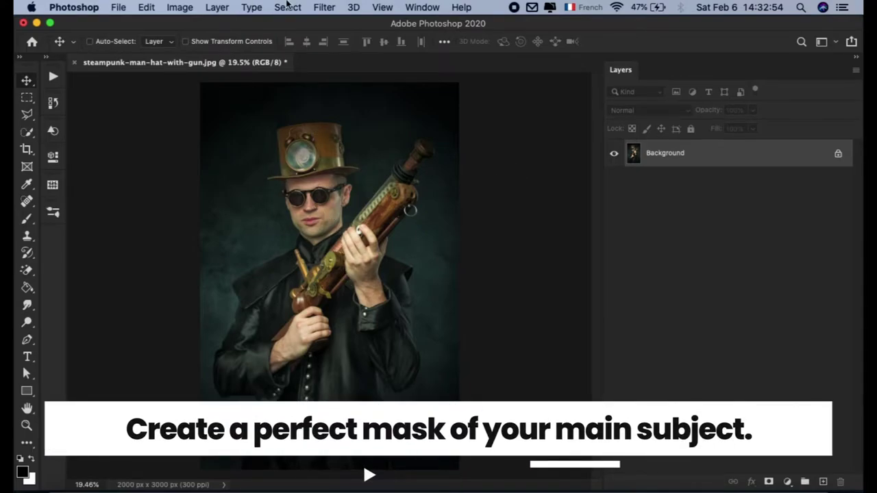
{"action": "left_click", "coordinate": [287, 8]}
{"action": "left_click", "coordinate": [348, 168]}
- Zoom in to check the selection edges and switch to the Magnetic Lasso tool
{"action": "key", "text": "super+plus"}
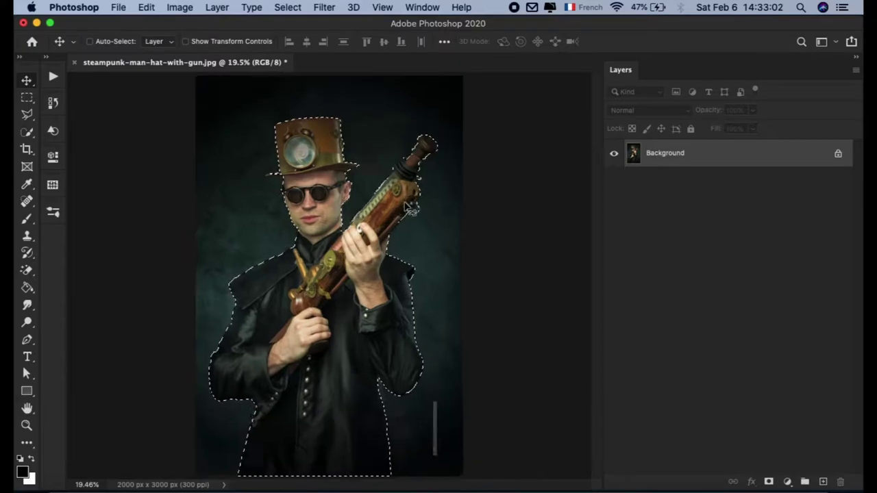
{"action": "scroll", "coordinate": [409, 211], "scroll_direction": "up", "scroll_amount": 3}
{"action": "scroll", "coordinate": [409, 211], "scroll_direction": "up", "scroll_amount": 3}
{"action": "scroll", "coordinate": [408, 210], "scroll_direction": "up", "scroll_amount": 5}
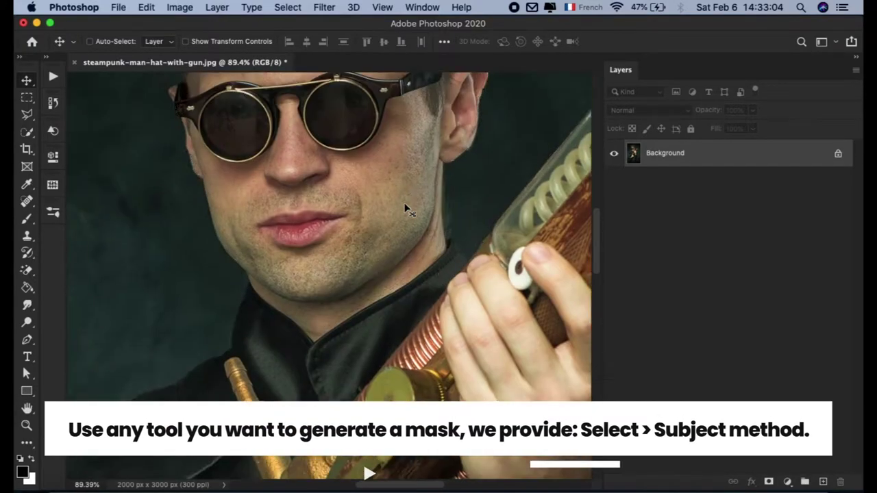
{"action": "scroll", "coordinate": [406, 210], "scroll_direction": "up", "scroll_amount": 5}
{"action": "scroll", "coordinate": [402, 207], "scroll_direction": "up", "scroll_amount": 2}
{"action": "scroll", "coordinate": [401, 203], "scroll_direction": "up", "scroll_amount": 2}
{"action": "scroll", "coordinate": [401, 202], "scroll_direction": "up", "scroll_amount": 3}
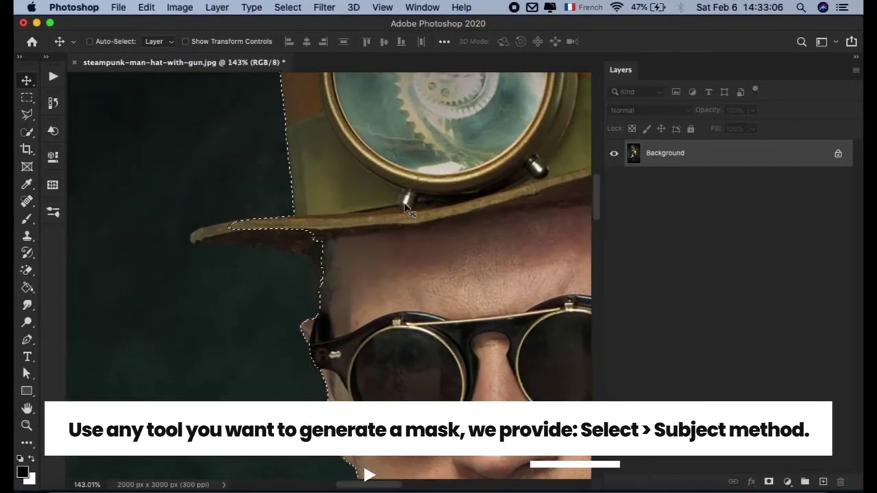
{"action": "left_click", "coordinate": [26, 114]}
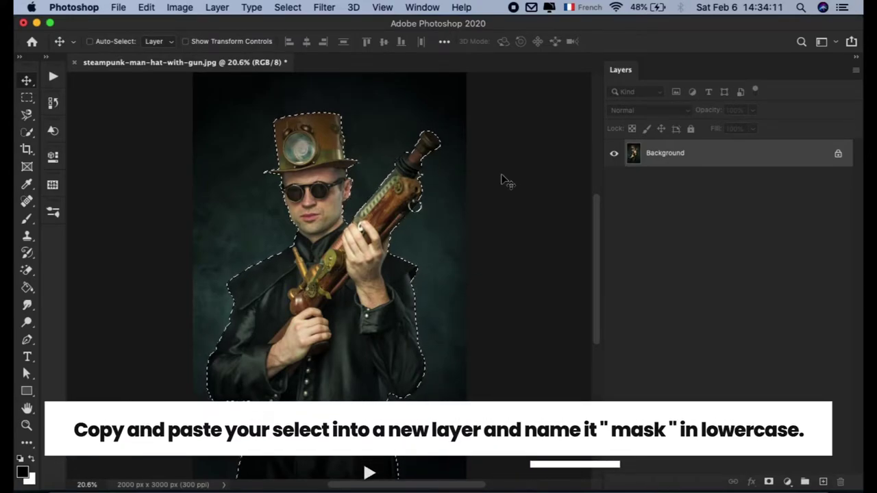
- Copy the selected man onto a new layer named 'mask'
{"action": "left_click", "coordinate": [216, 7]}
{"action": "mouse_move", "coordinate": [226, 23]}
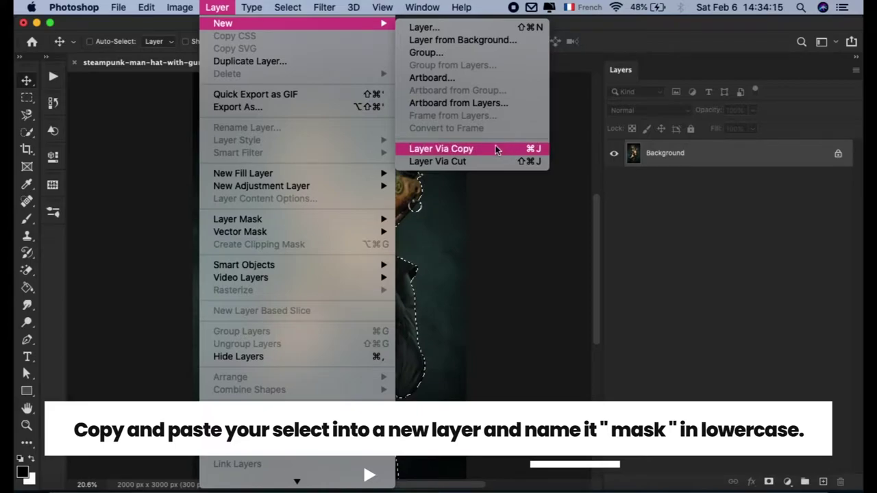
{"action": "left_click", "coordinate": [497, 150]}
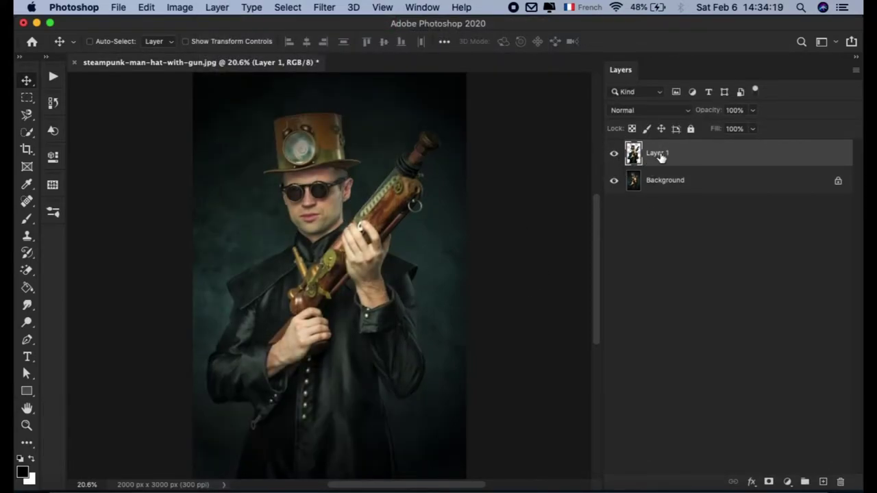
{"action": "type", "text": "ma"}
{"action": "type", "text": "sk"}
{"action": "key", "text": "Return"}
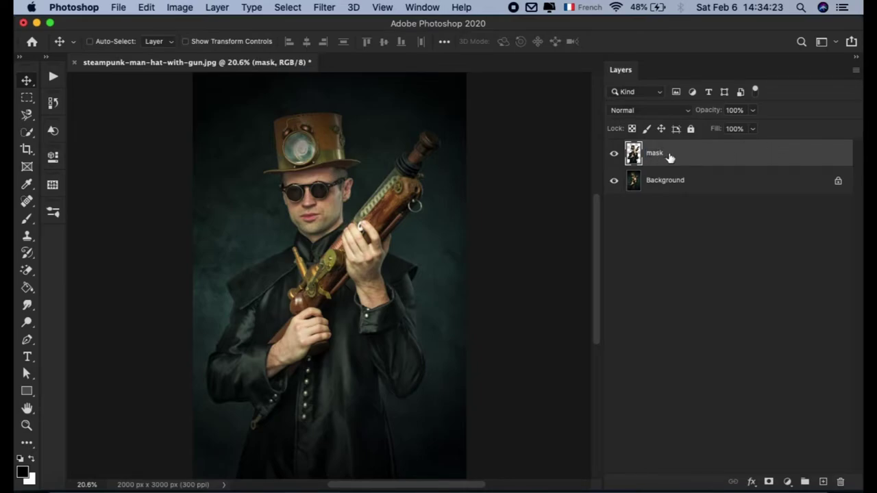
- Fill the mask layer's silhouette with red #ff0000, deselect, and fit the image in view
{"action": "left_click", "coordinate": [631, 155], "text": "super"}
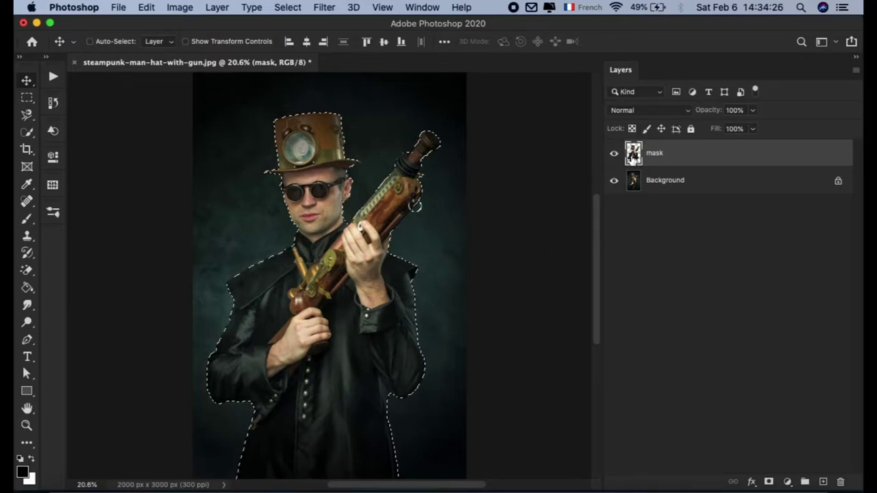
{"action": "left_click", "coordinate": [23, 473]}
{"action": "type", "text": "ff0000"}
{"action": "key", "text": "Return"}
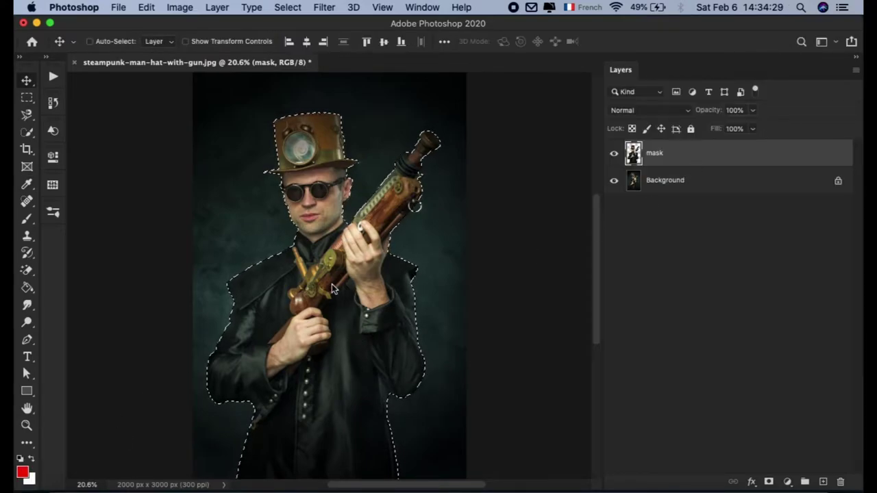
{"action": "key", "text": "alt+BackSpace"}
{"action": "key", "text": "super+d"}
{"action": "scroll", "coordinate": [403, 218], "scroll_direction": "up", "scroll_amount": 3}
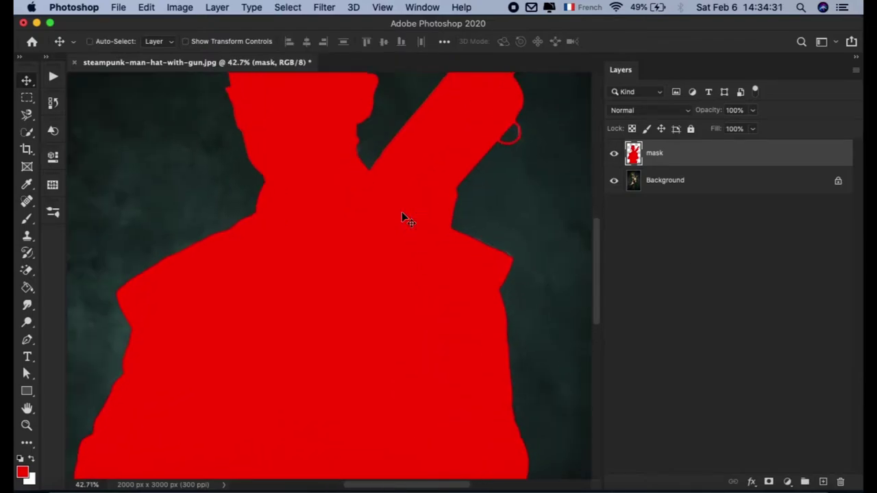
{"action": "scroll", "coordinate": [402, 217], "scroll_direction": "up", "scroll_amount": 2}
{"action": "scroll", "coordinate": [402, 217], "scroll_direction": "down", "scroll_amount": 5}
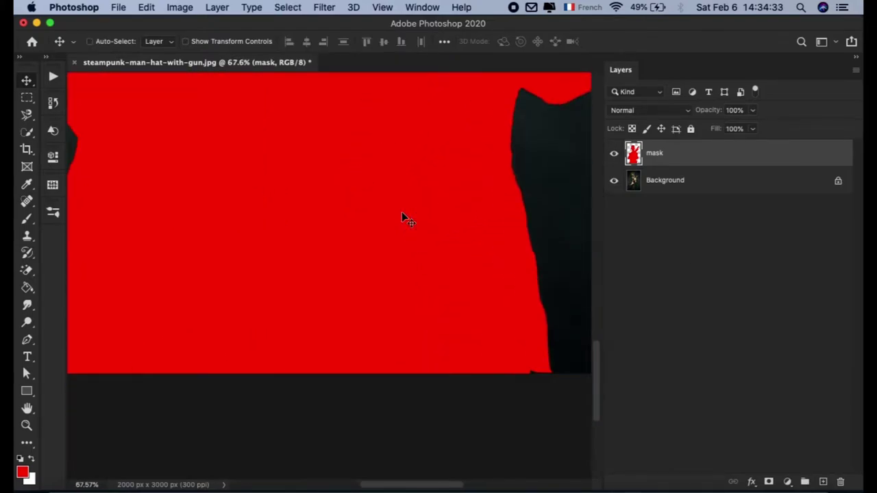
{"action": "scroll", "coordinate": [404, 218], "scroll_direction": "left", "scroll_amount": 5}
{"action": "key", "text": "super+0"}
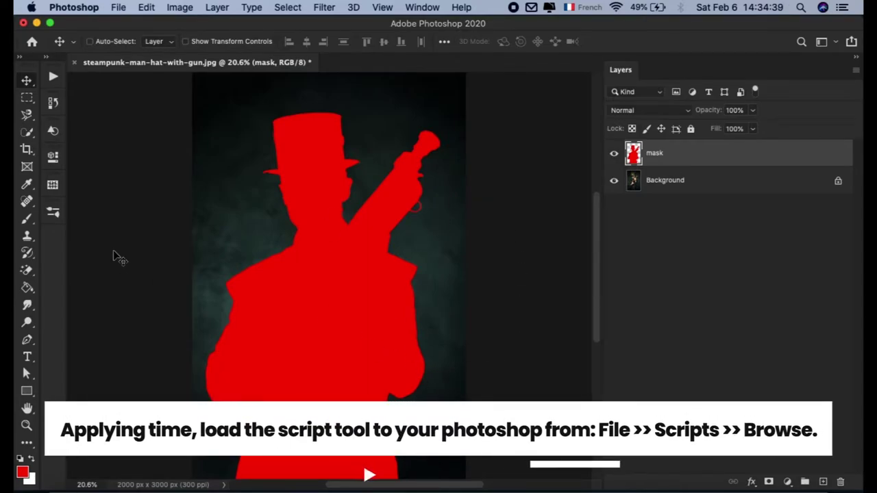
- Browse via File > Scripts to Uranus FX.jsx in Script Method > Uranus Tool
{"action": "left_click", "coordinate": [118, 8]}
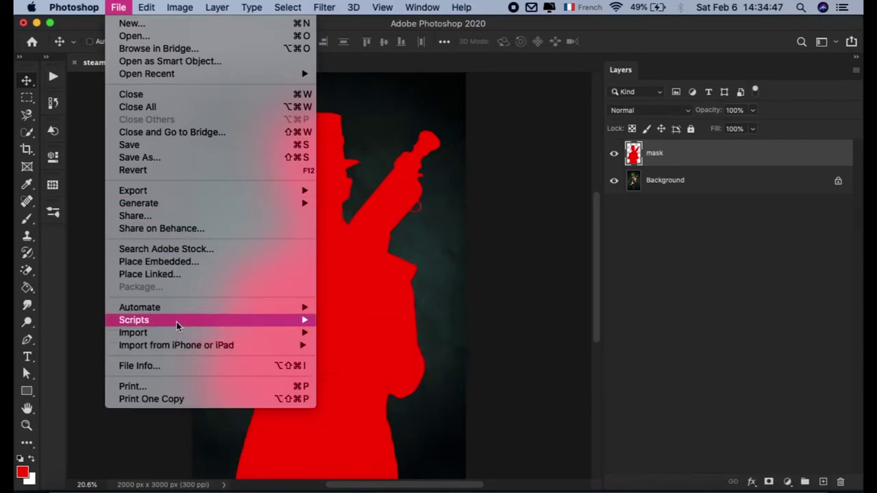
{"action": "mouse_move", "coordinate": [134, 320]}
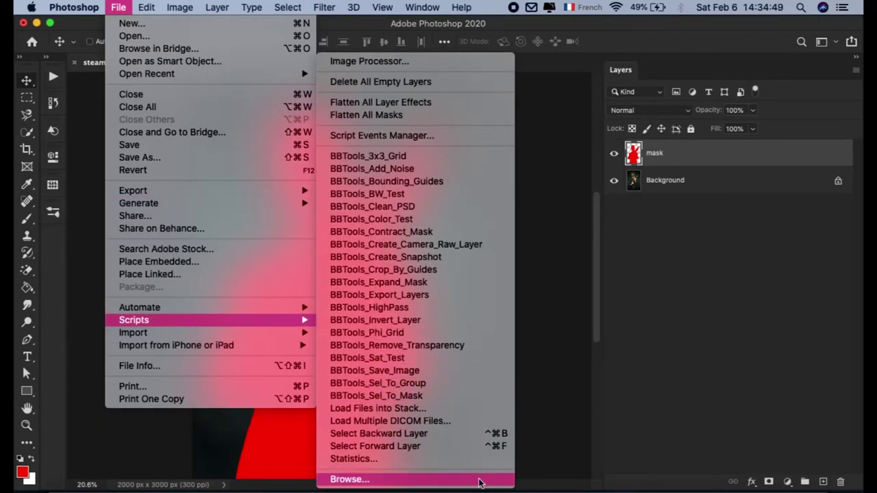
{"action": "left_click", "coordinate": [480, 482]}
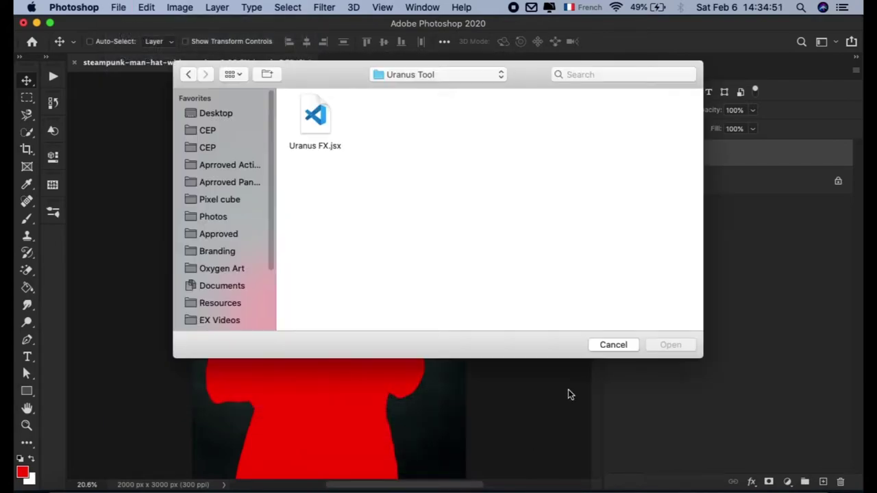
{"action": "left_click", "coordinate": [459, 77]}
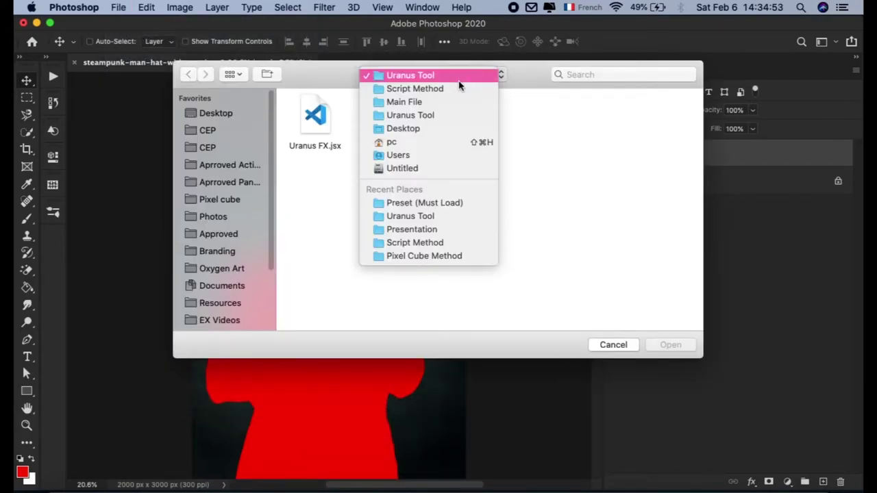
{"action": "left_click", "coordinate": [450, 90]}
{"action": "left_click", "coordinate": [400, 115]}
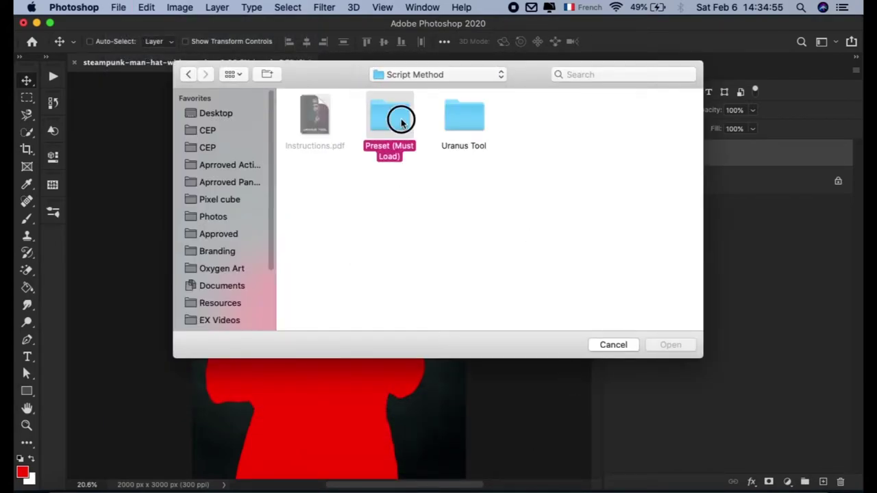
{"action": "left_click", "coordinate": [472, 123]}
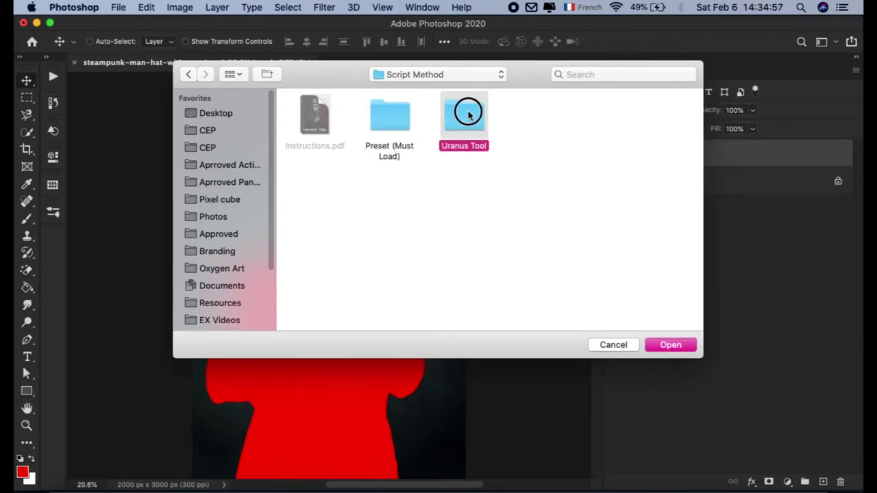
{"action": "double_click", "coordinate": [467, 114]}
{"action": "left_click", "coordinate": [302, 125]}
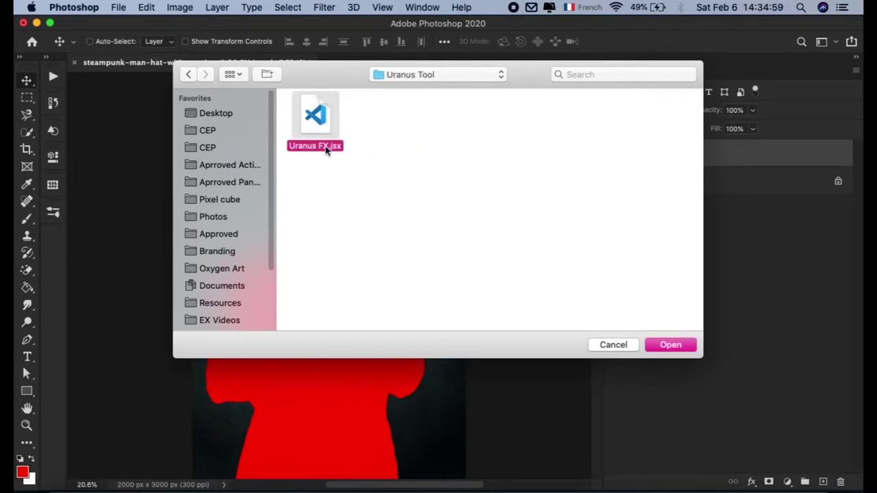
- Run Uranus FX.jsx, then zoom in and out to inspect the teal-and-pink oil painting
{"action": "left_click", "coordinate": [670, 345]}
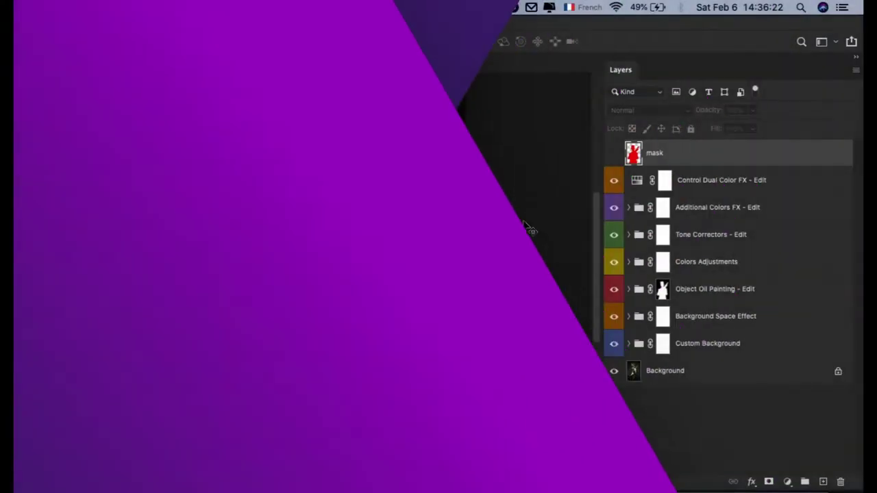
{"action": "scroll", "coordinate": [379, 211], "scroll_direction": "up", "scroll_amount": 5}
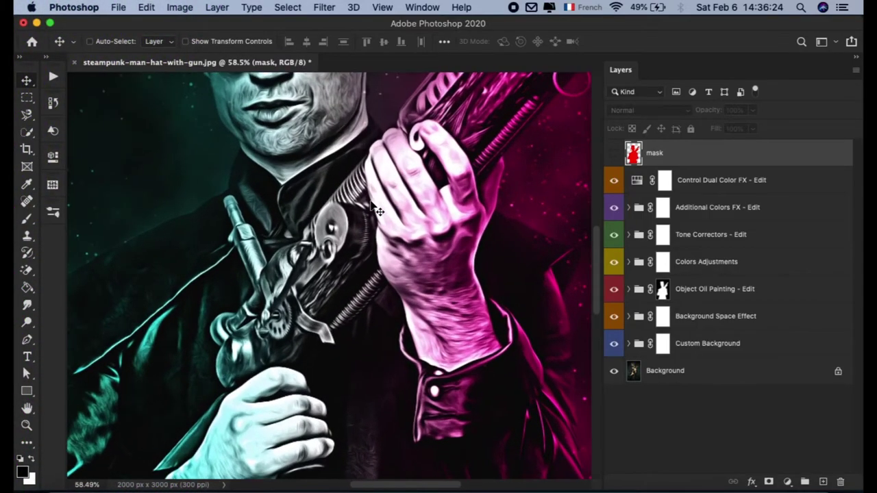
{"action": "scroll", "coordinate": [376, 209], "scroll_direction": "up", "scroll_amount": 3}
{"action": "scroll", "coordinate": [376, 209], "scroll_direction": "up", "scroll_amount": 3}
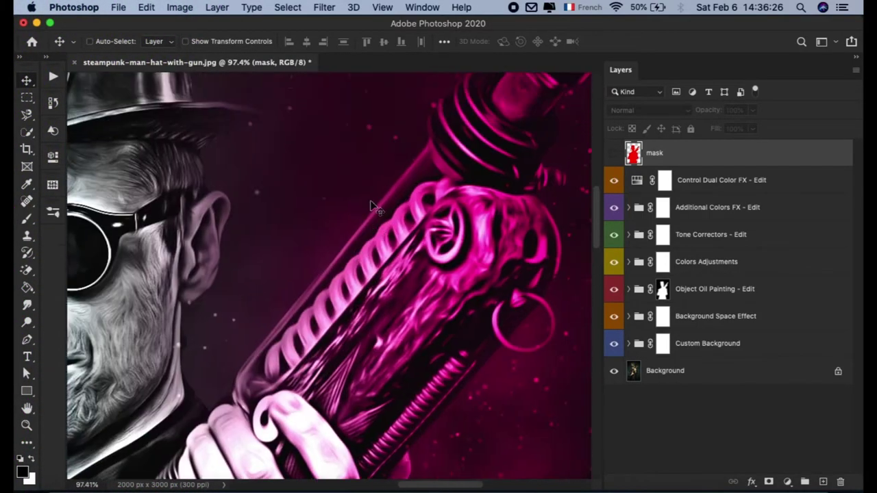
{"action": "scroll", "coordinate": [376, 209], "scroll_direction": "down", "scroll_amount": 2}
{"action": "scroll", "coordinate": [375, 207], "scroll_direction": "down", "scroll_amount": 2}
{"action": "scroll", "coordinate": [376, 208], "scroll_direction": "down", "scroll_amount": 5}
{"action": "scroll", "coordinate": [376, 209], "scroll_direction": "down", "scroll_amount": 3}
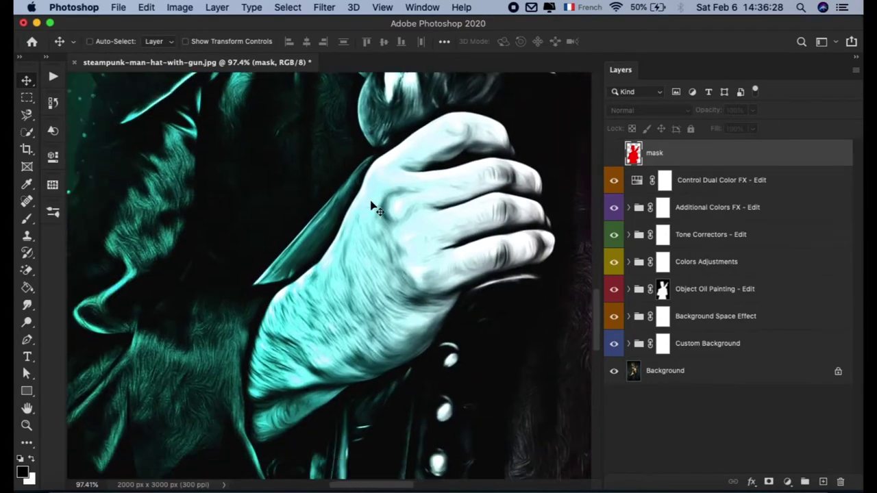
{"action": "scroll", "coordinate": [376, 209], "scroll_direction": "down", "scroll_amount": 3}
{"action": "scroll", "coordinate": [376, 209], "scroll_direction": "left", "scroll_amount": 3}
{"action": "scroll", "coordinate": [376, 209], "scroll_direction": "right", "scroll_amount": 5}
{"action": "scroll", "coordinate": [376, 209], "scroll_direction": "right", "scroll_amount": 5}
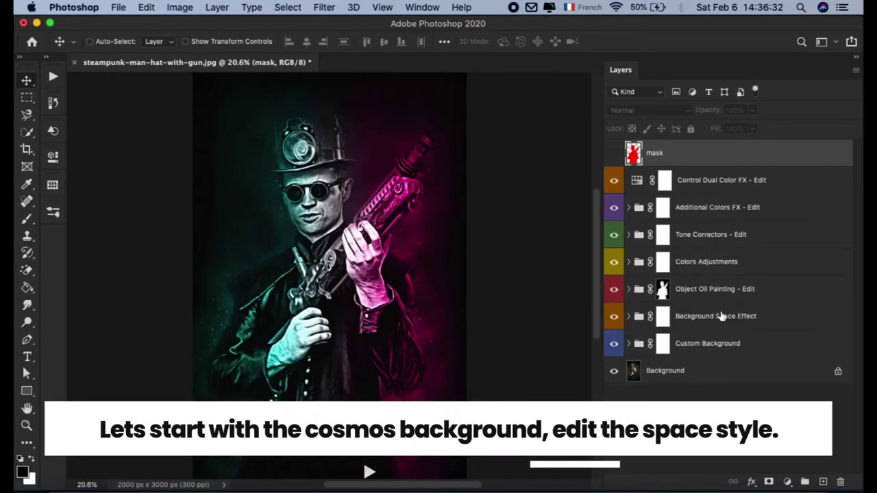
- Expand Custom Background, show the Color Corrector layer, and set its opacity to 10%
{"action": "left_click", "coordinate": [728, 346]}
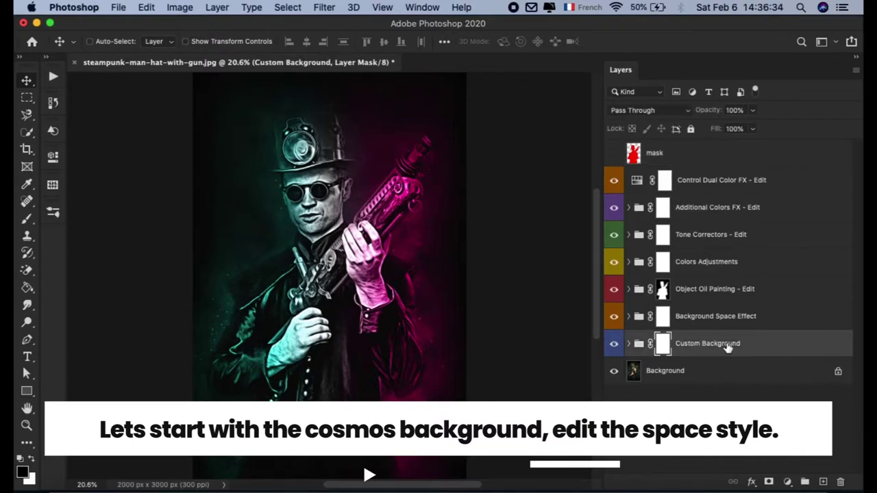
{"action": "left_click", "coordinate": [629, 344]}
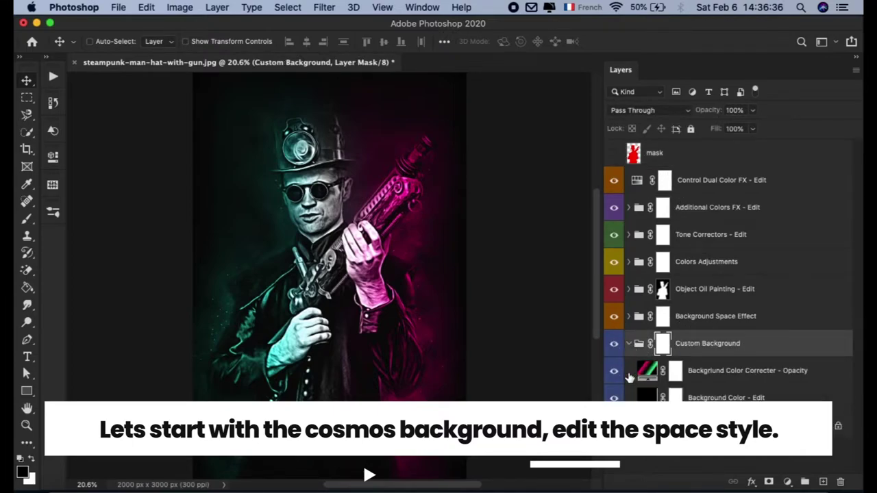
{"action": "left_click", "coordinate": [614, 372]}
{"action": "left_click", "coordinate": [724, 375]}
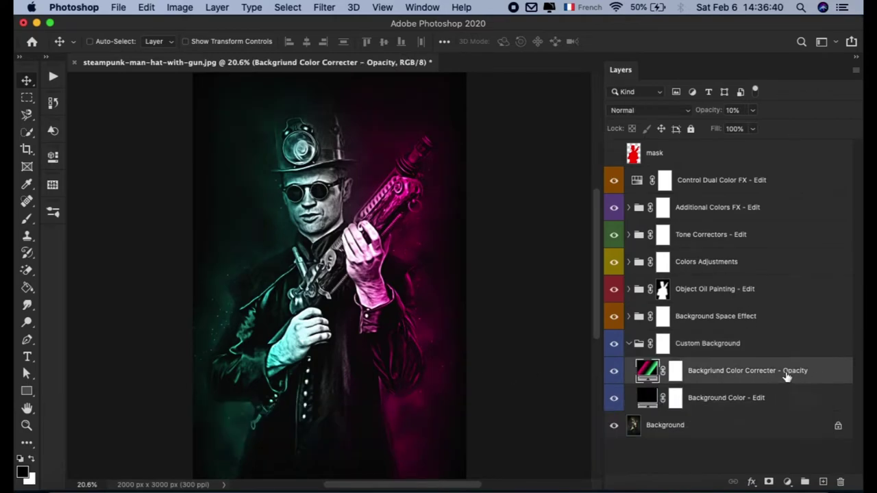
{"action": "left_click", "coordinate": [733, 110]}
{"action": "type", "text": "20"}
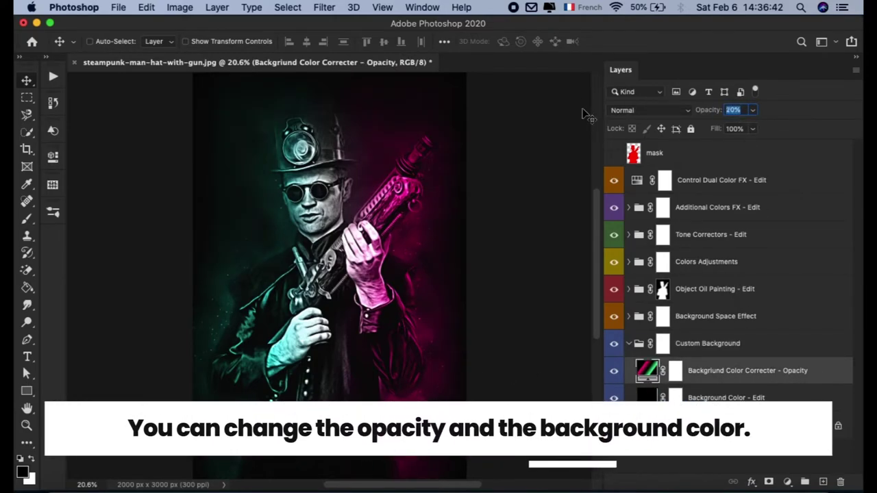
{"action": "type", "text": "50"}
{"action": "key", "text": "Return"}
{"action": "key", "text": "shift+Down"}
{"action": "key", "text": "shift+Down"}
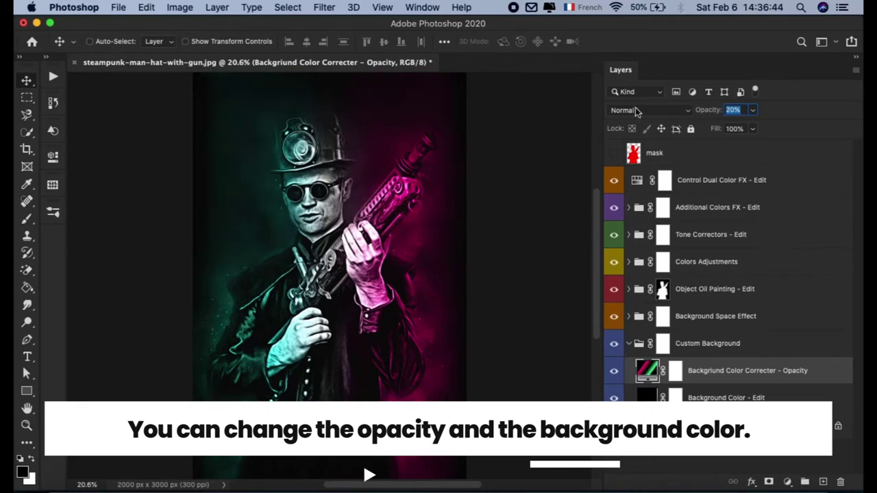
{"action": "type", "text": "0"}
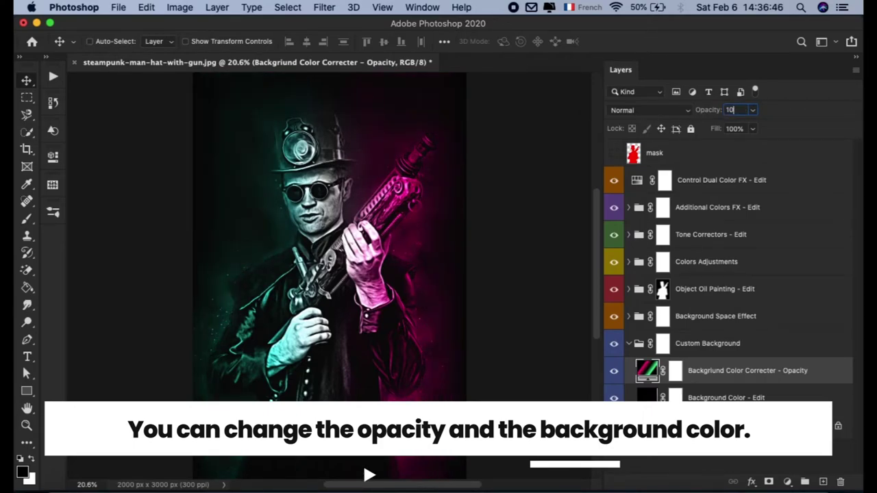
- Revisit the Background Color fill in the colour picker and confirm it
{"action": "left_click", "coordinate": [738, 398]}
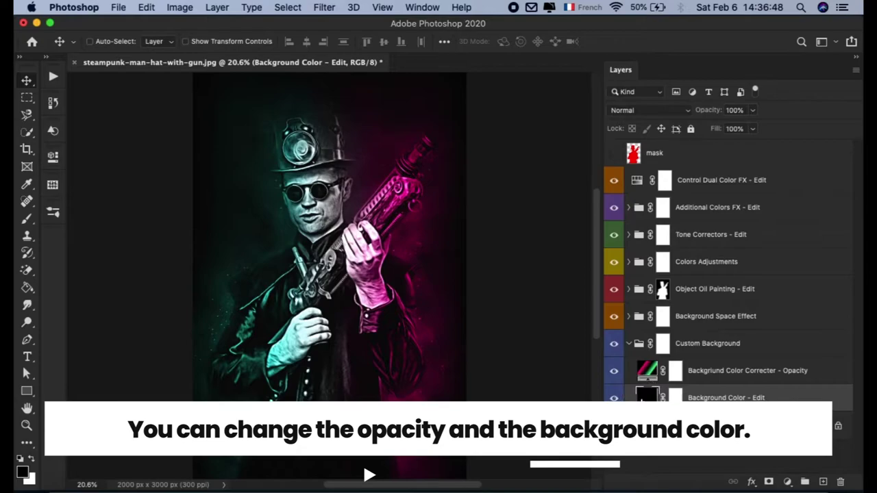
{"action": "double_click", "coordinate": [646, 395]}
{"action": "mouse_move", "coordinate": [546, 269]}
{"action": "left_mouse_down"}
{"action": "mouse_move", "coordinate": [472, 144]}
{"action": "mouse_move", "coordinate": [467, 291]}
{"action": "left_mouse_up"}
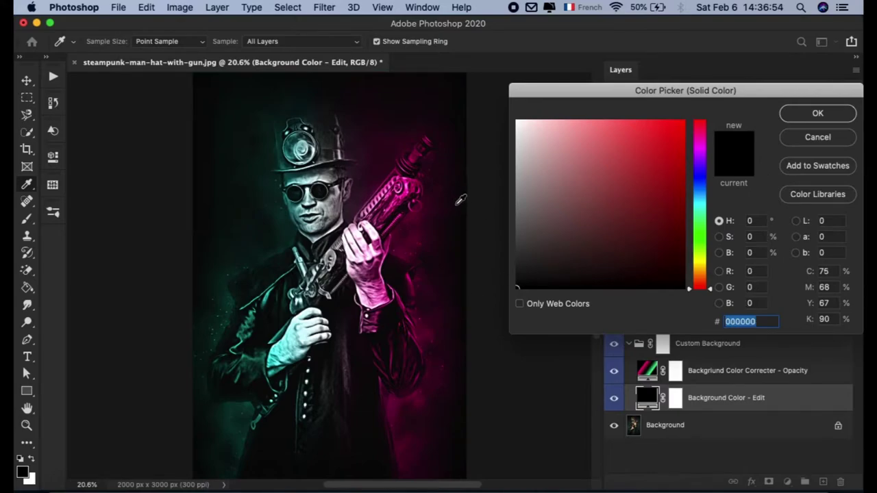
{"action": "left_click", "coordinate": [829, 115]}
- Collapse Custom Background, expand Background Space Effect, and select its star, smoke and cloud layers
{"action": "left_click", "coordinate": [660, 347]}
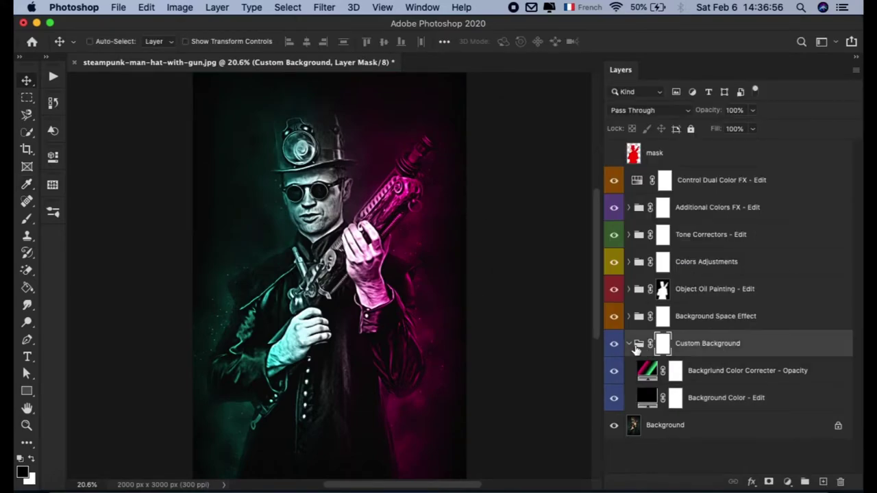
{"action": "left_click", "coordinate": [628, 343]}
{"action": "left_click", "coordinate": [659, 322]}
{"action": "left_click", "coordinate": [628, 315]}
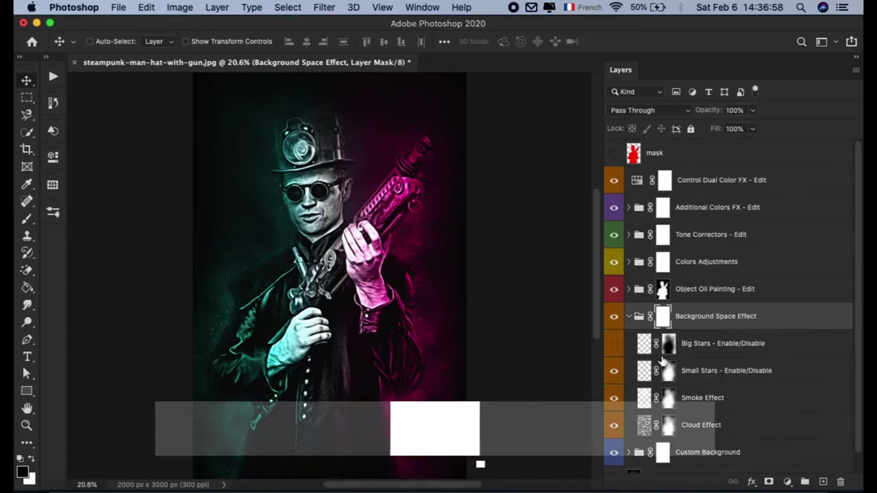
{"action": "left_click", "coordinate": [720, 322]}
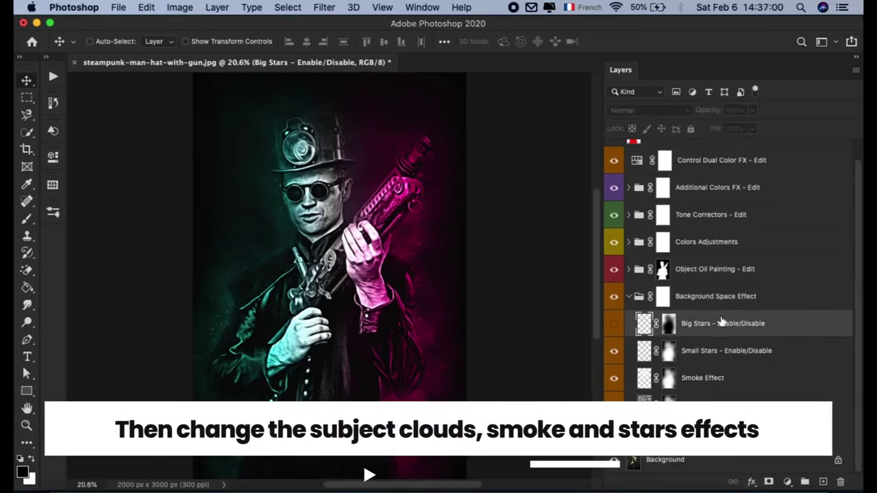
{"action": "left_click", "coordinate": [735, 363]}
{"action": "left_click", "coordinate": [750, 385]}
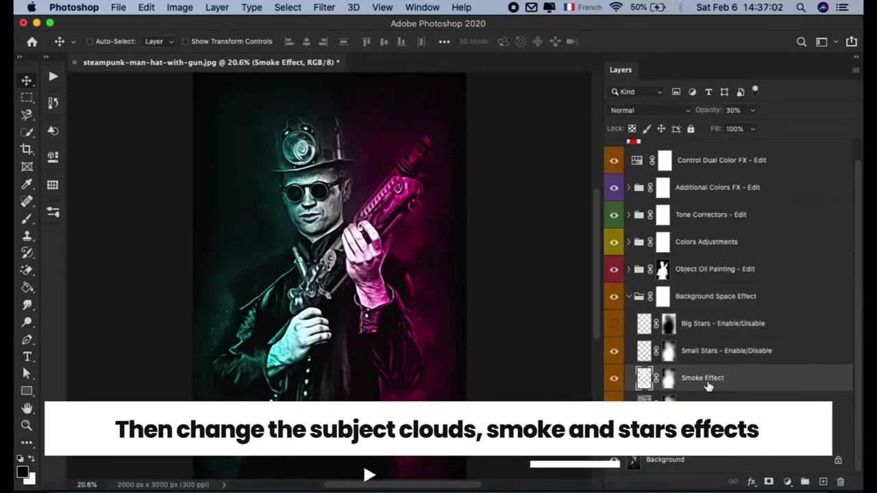
{"action": "left_click", "coordinate": [757, 404]}
{"action": "left_click", "coordinate": [757, 432]}
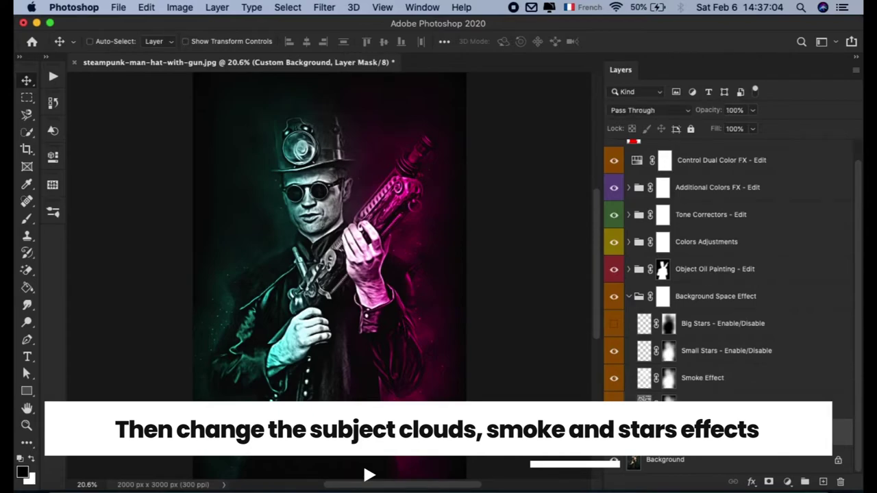
{"action": "left_click", "coordinate": [756, 404]}
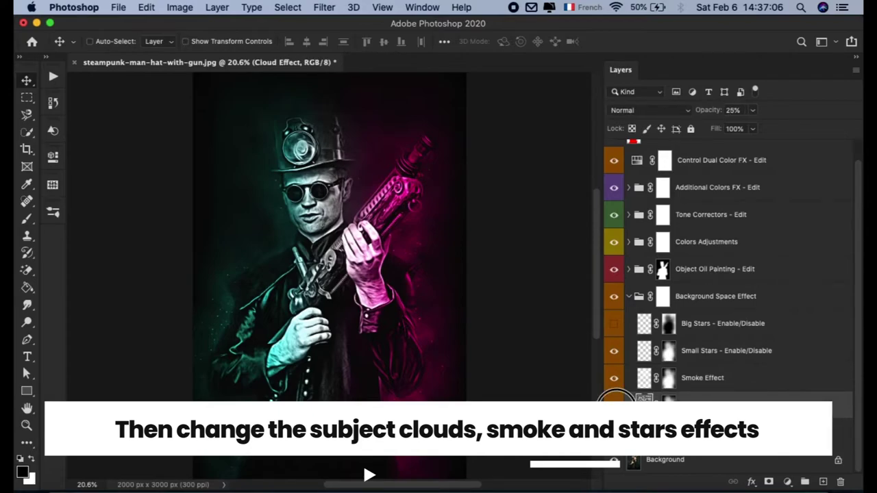
- Toggle the Cloud Effect layer off and on to compare, inspecting the image up close
{"action": "left_click", "coordinate": [614, 404]}
{"action": "left_click", "coordinate": [614, 405]}
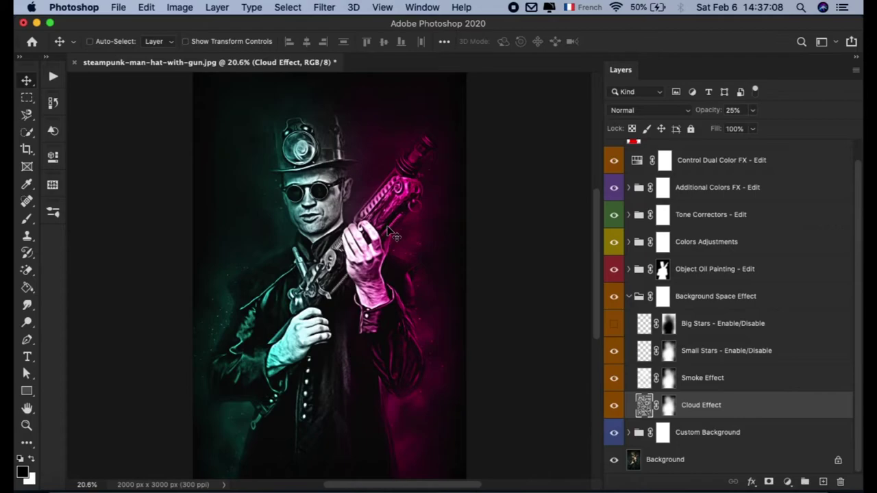
{"action": "scroll", "coordinate": [390, 233], "scroll_direction": "up", "scroll_amount": 3}
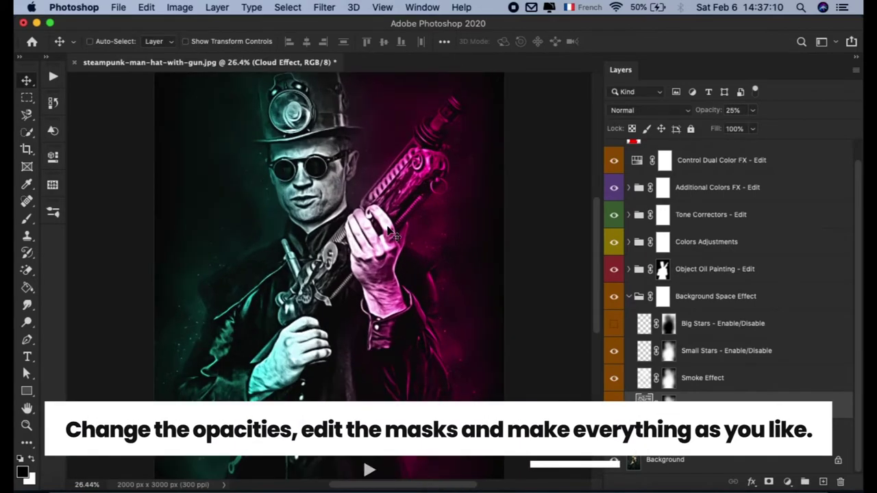
{"action": "scroll", "coordinate": [391, 233], "scroll_direction": "up", "scroll_amount": 1}
{"action": "scroll", "coordinate": [390, 233], "scroll_direction": "up", "scroll_amount": 5}
{"action": "scroll", "coordinate": [390, 233], "scroll_direction": "up", "scroll_amount": 1}
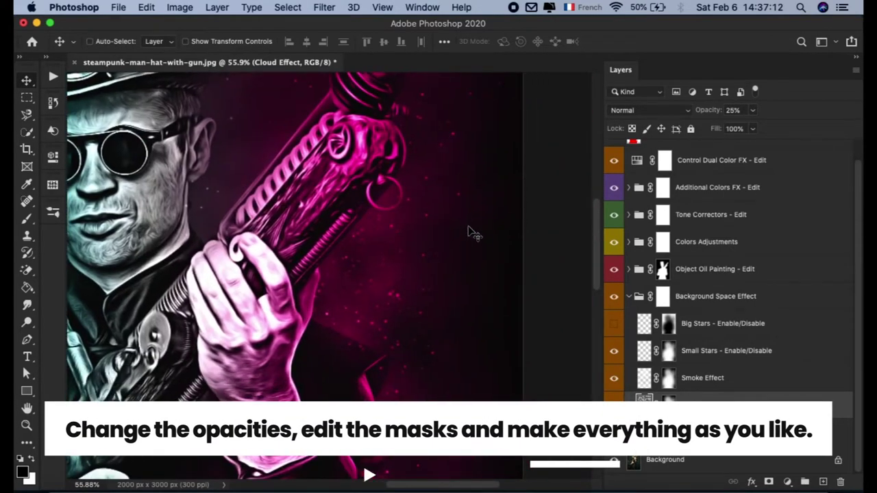
{"action": "scroll", "coordinate": [468, 230], "scroll_direction": "left", "scroll_amount": 5}
{"action": "scroll", "coordinate": [467, 230], "scroll_direction": "up", "scroll_amount": 2}
{"action": "scroll", "coordinate": [468, 226], "scroll_direction": "up", "scroll_amount": 5}
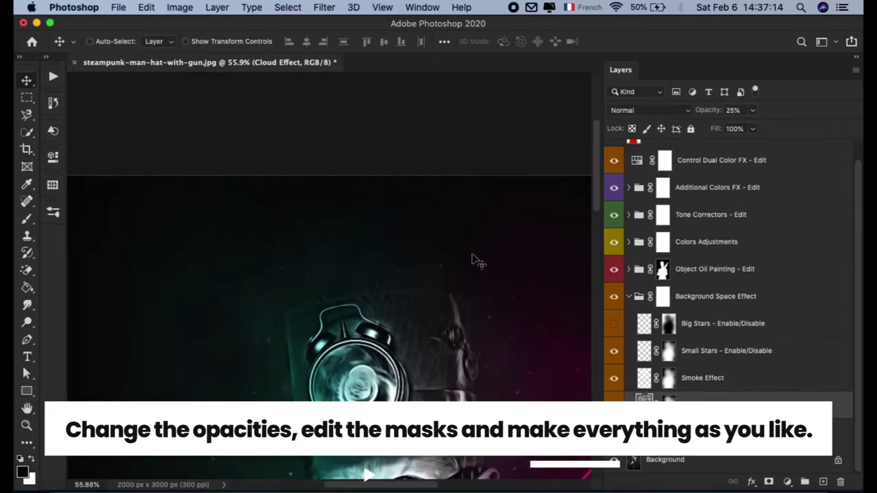
{"action": "key", "text": "ctrl+0"}
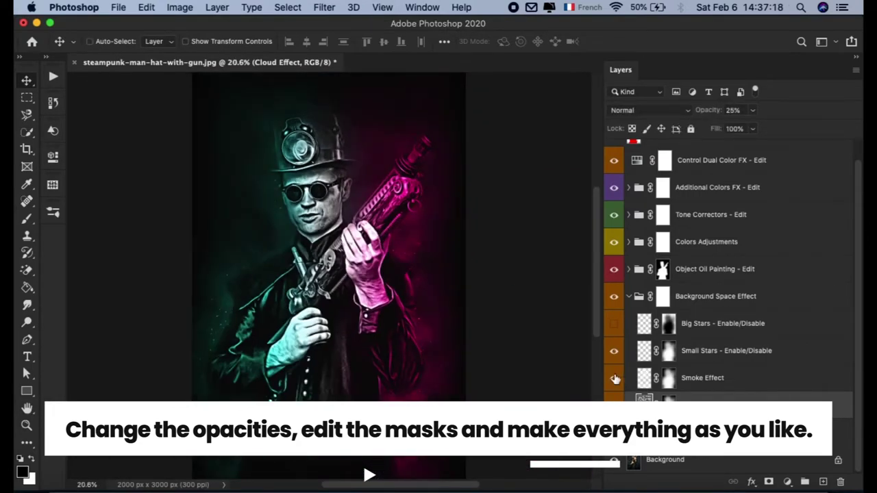
- Show the Smoke Effect layer again and set its opacity to 60%
{"action": "left_click", "coordinate": [697, 379]}
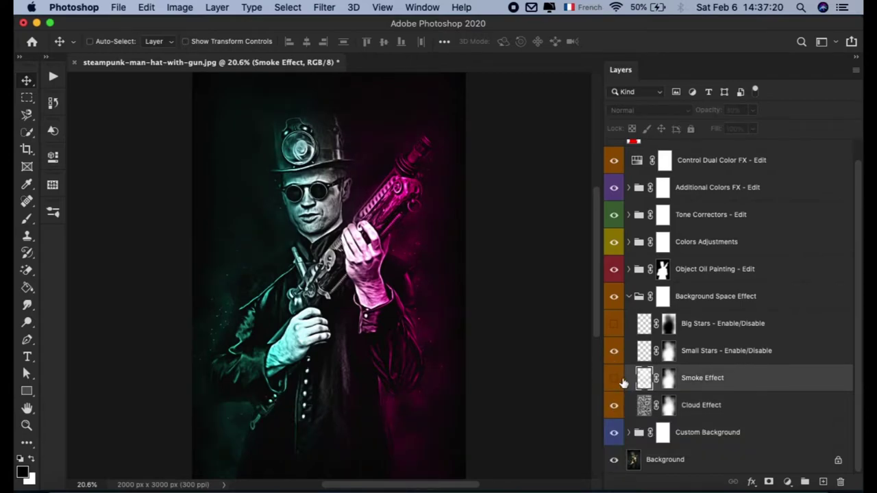
{"action": "left_click", "coordinate": [615, 379]}
{"action": "left_click", "coordinate": [615, 379]}
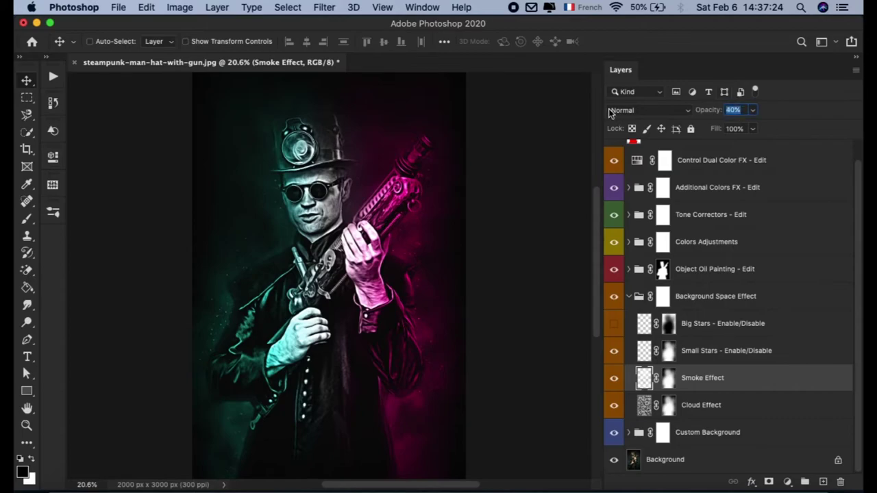
{"action": "key", "text": "8"}
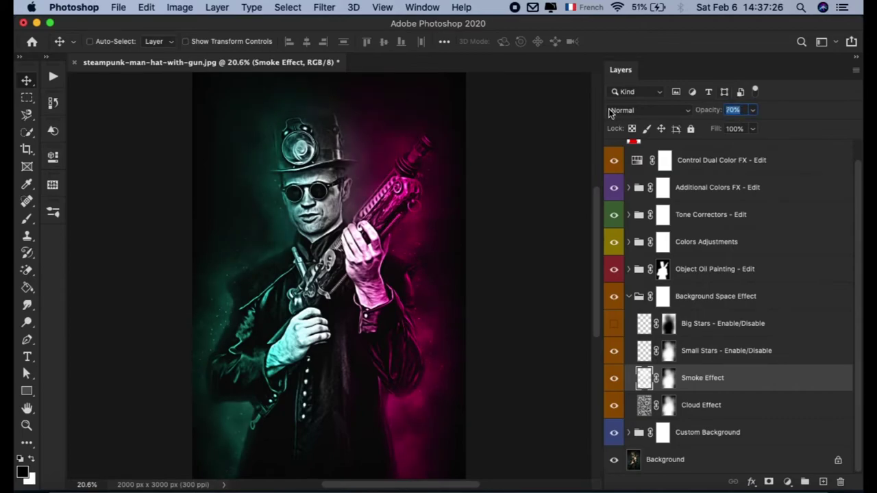
{"action": "type", "text": "60"}
{"action": "key", "text": "Return"}
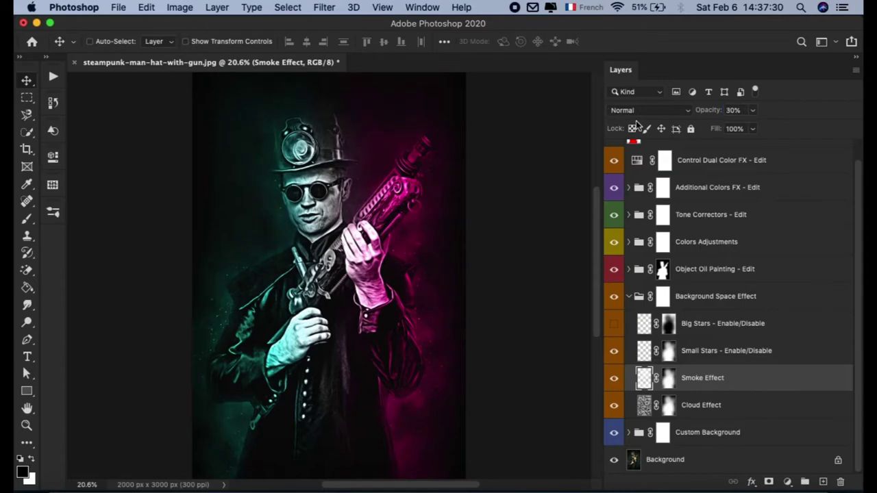
- Toggle the Small Stars layer on and off to compare, then fit the image in view
{"action": "left_click", "coordinate": [744, 354]}
{"action": "left_click", "coordinate": [614, 351]}
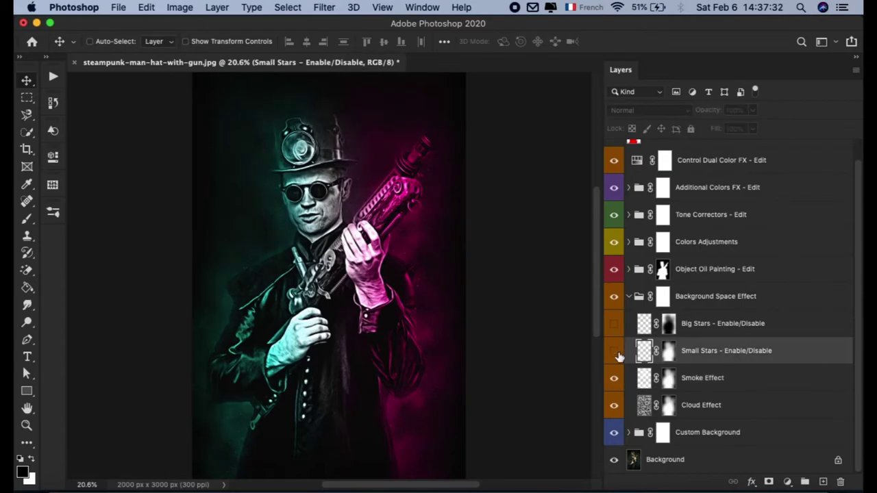
{"action": "left_click", "coordinate": [614, 351]}
{"action": "scroll", "coordinate": [457, 241], "scroll_direction": "up", "scroll_amount": 5}
{"action": "scroll", "coordinate": [456, 241], "scroll_direction": "right", "scroll_amount": 3}
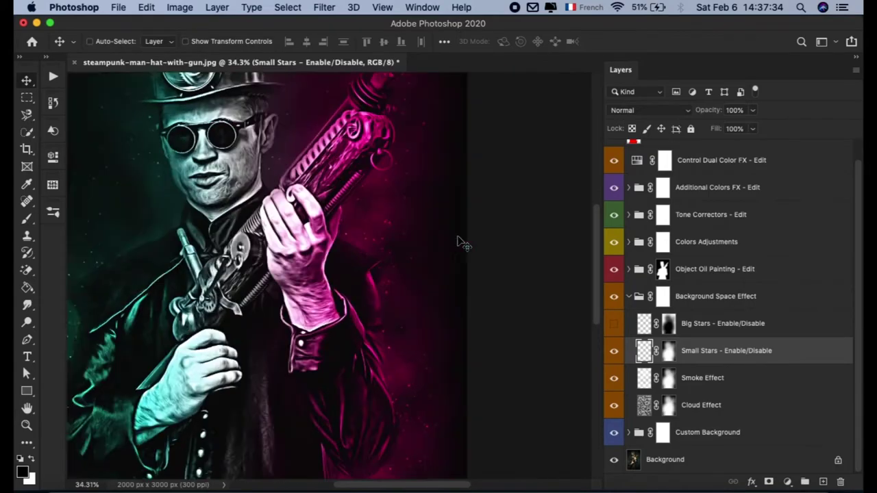
{"action": "scroll", "coordinate": [457, 241], "scroll_direction": "up", "scroll_amount": 3}
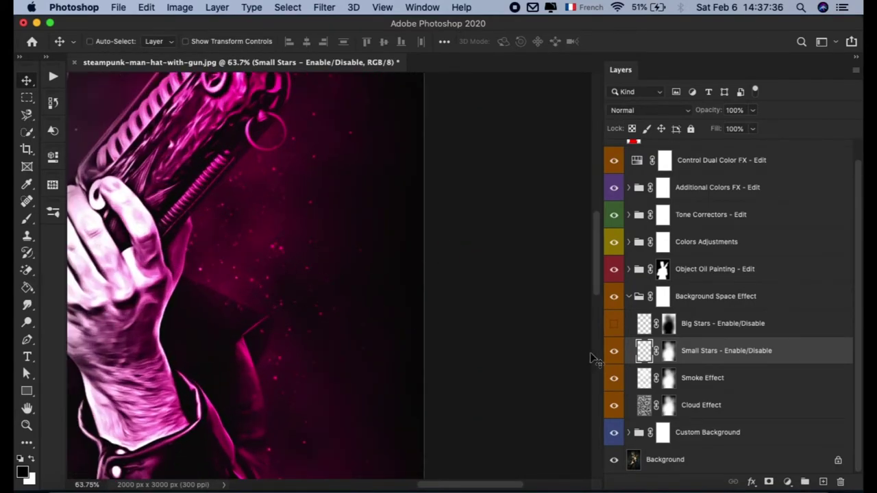
{"action": "left_click", "coordinate": [614, 353]}
{"action": "left_click", "coordinate": [614, 352]}
{"action": "key", "text": "super+0"}
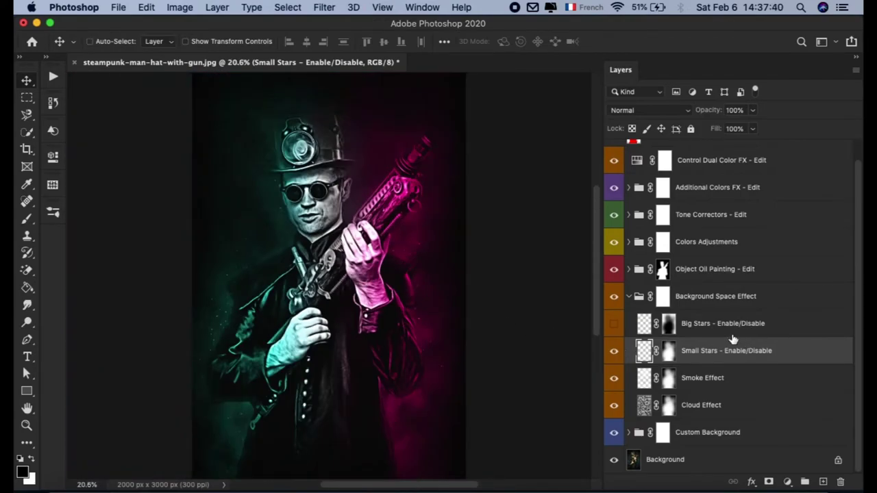
- Turn on the Big Stars layer and set its opacity to 40%
{"action": "left_click", "coordinate": [720, 329]}
{"action": "left_click", "coordinate": [614, 323]}
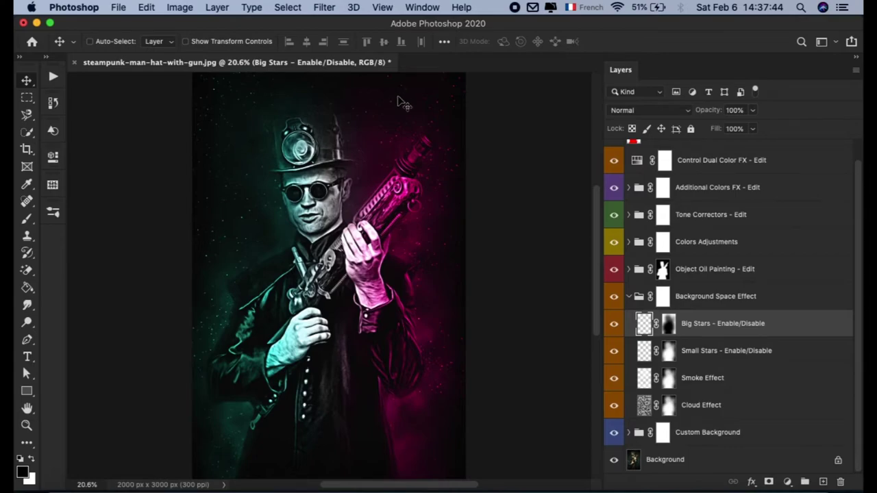
{"action": "left_click", "coordinate": [736, 111]}
{"action": "type", "text": "0"}
- Expand Object Oil Painting - Edit and compare the oil painting and Edit Image Light layers
{"action": "left_click", "coordinate": [629, 300]}
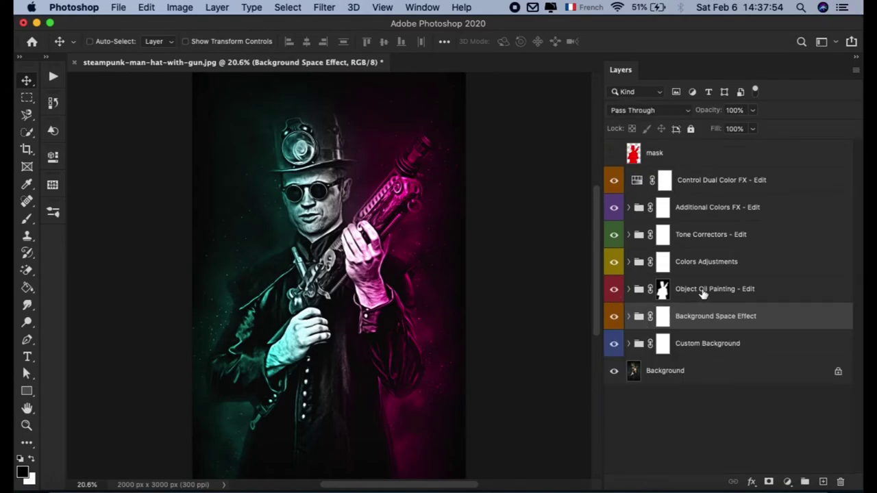
{"action": "left_click", "coordinate": [709, 292]}
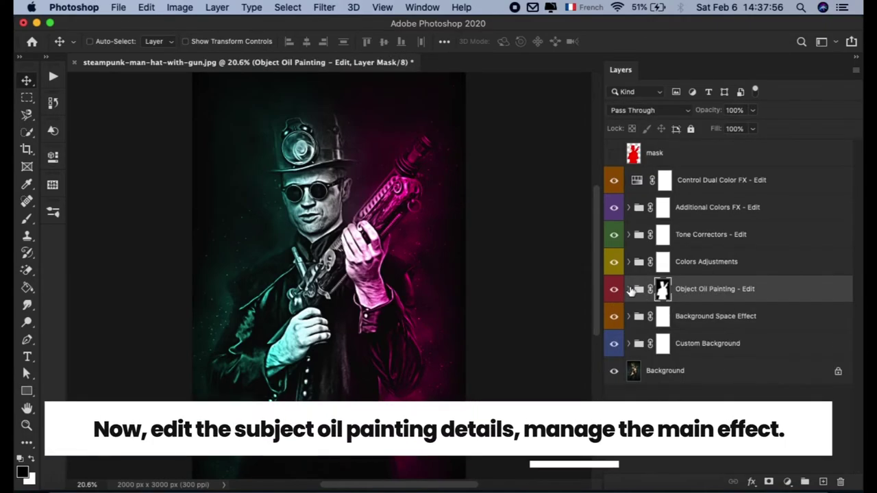
{"action": "left_click", "coordinate": [629, 288]}
{"action": "left_click", "coordinate": [614, 288]}
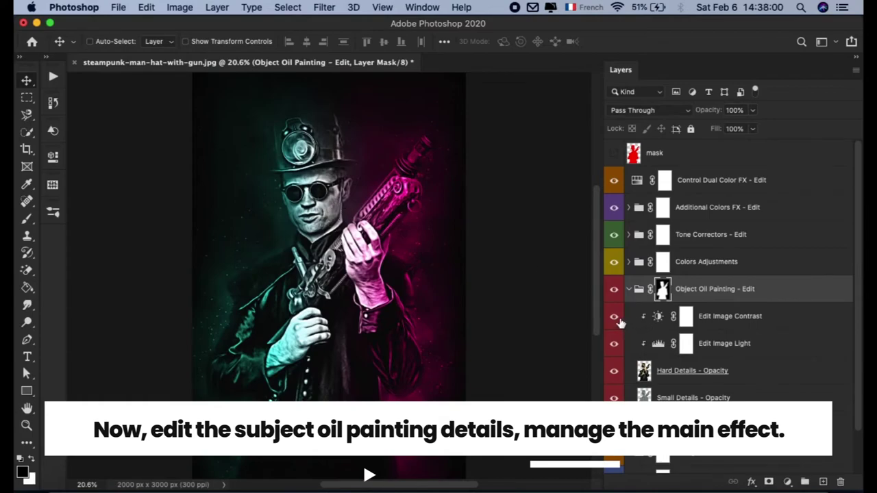
{"action": "left_click", "coordinate": [616, 342]}
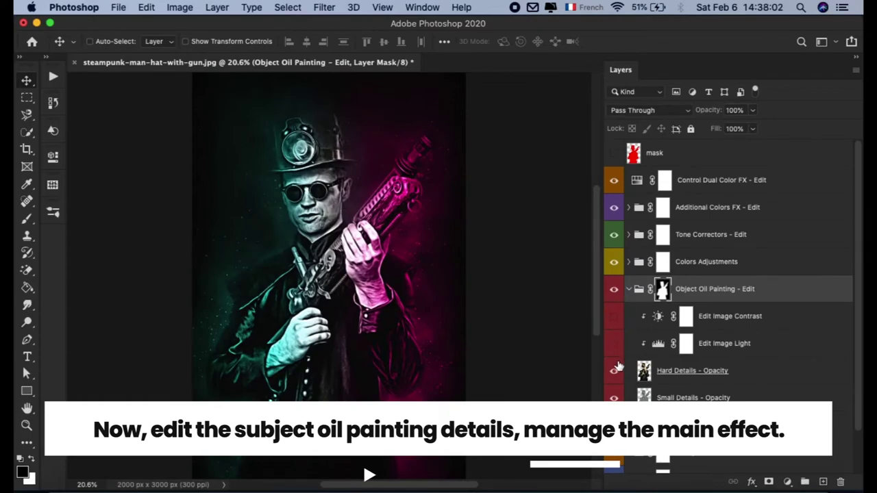
{"action": "left_click", "coordinate": [616, 346]}
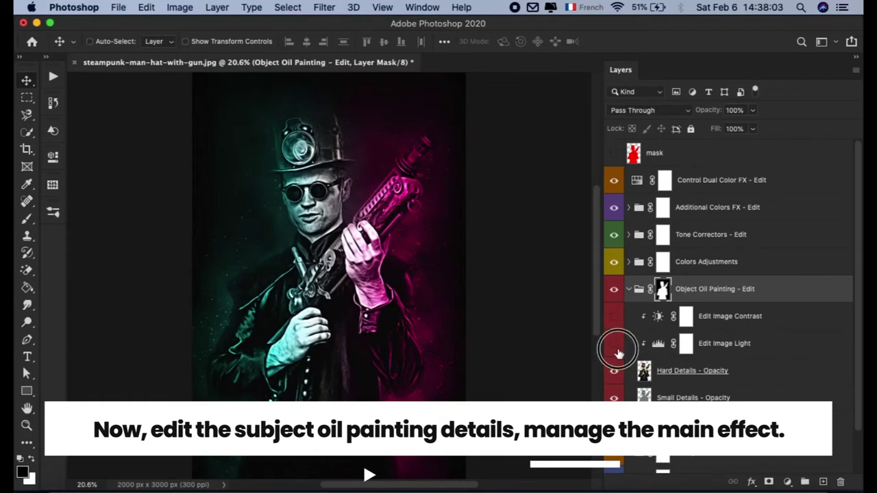
- Toggle the Hard Details, Small Details and Oil Painting layers to compare their effect
{"action": "left_click", "coordinate": [697, 372]}
{"action": "left_click", "coordinate": [616, 371]}
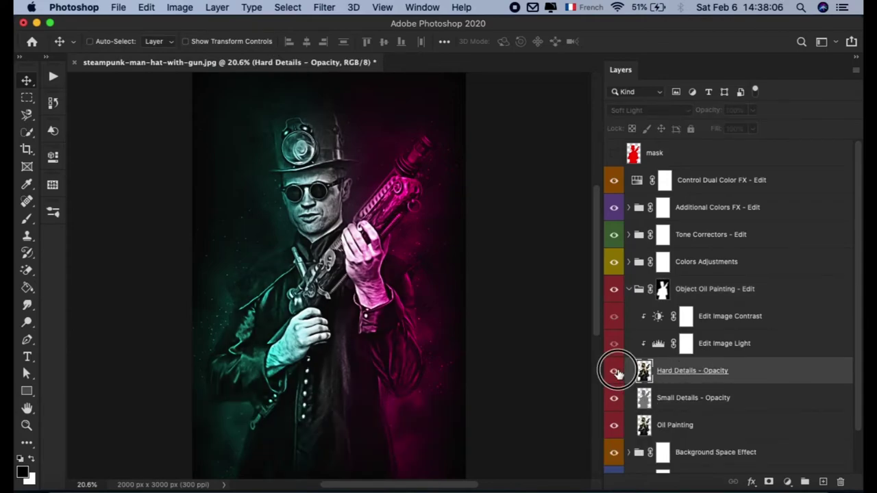
{"action": "left_click", "coordinate": [616, 399]}
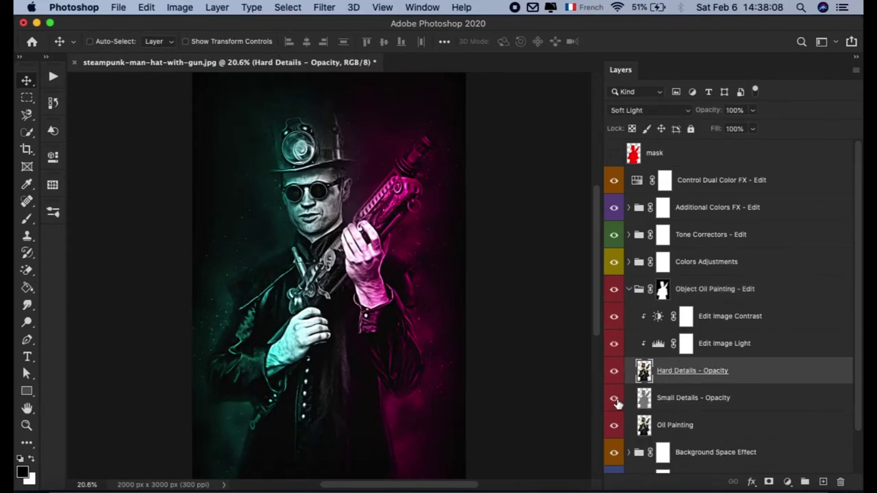
{"action": "left_click", "coordinate": [616, 424]}
{"action": "left_click", "coordinate": [615, 423]}
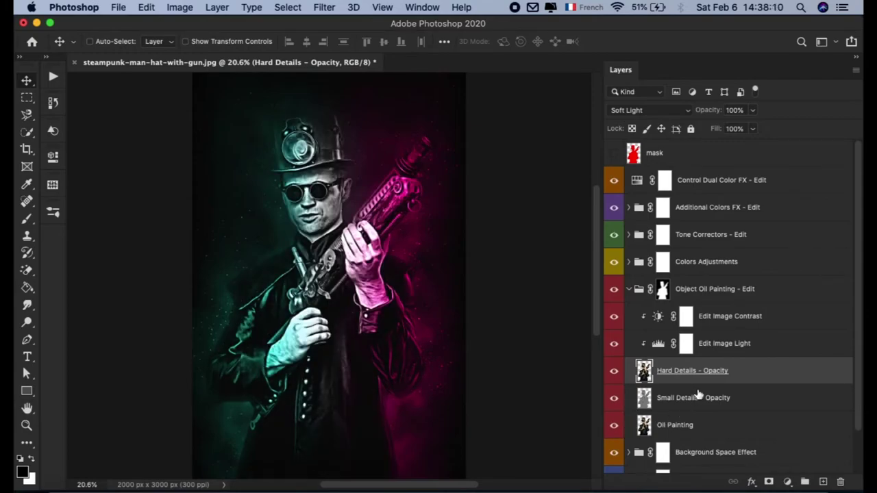
- Set Small Details - Opacity to 47%, collapse the oil painting group, and hide Colors Adjustments
{"action": "key", "text": "alt+bracketleft"}
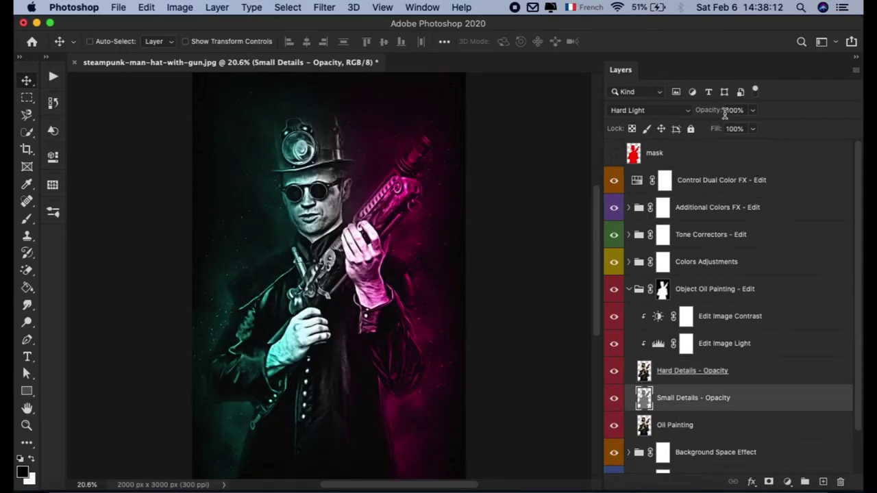
{"action": "mouse_move", "coordinate": [709, 111]}
{"action": "left_mouse_down"}
{"action": "mouse_move", "coordinate": [675, 124]}
{"action": "mouse_move", "coordinate": [735, 115]}
{"action": "left_mouse_up"}
{"action": "left_click", "coordinate": [722, 295]}
{"action": "left_click", "coordinate": [634, 296]}
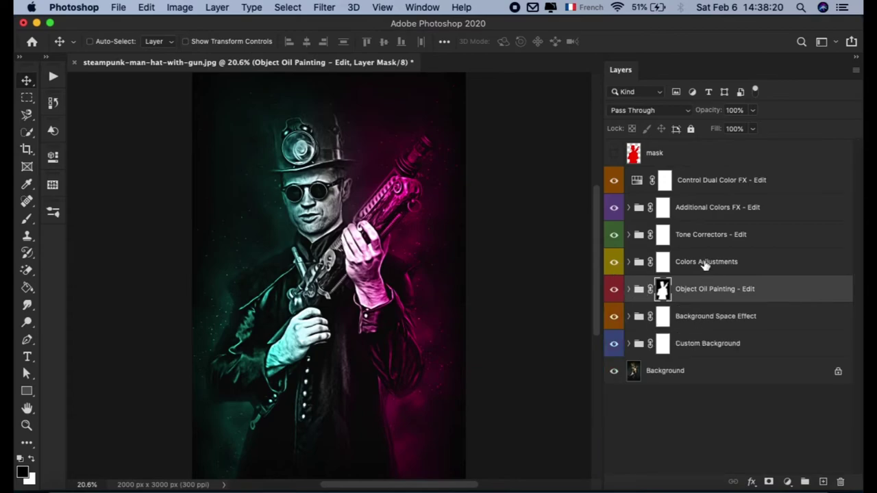
{"action": "left_click", "coordinate": [733, 264]}
{"action": "left_click", "coordinate": [613, 262]}
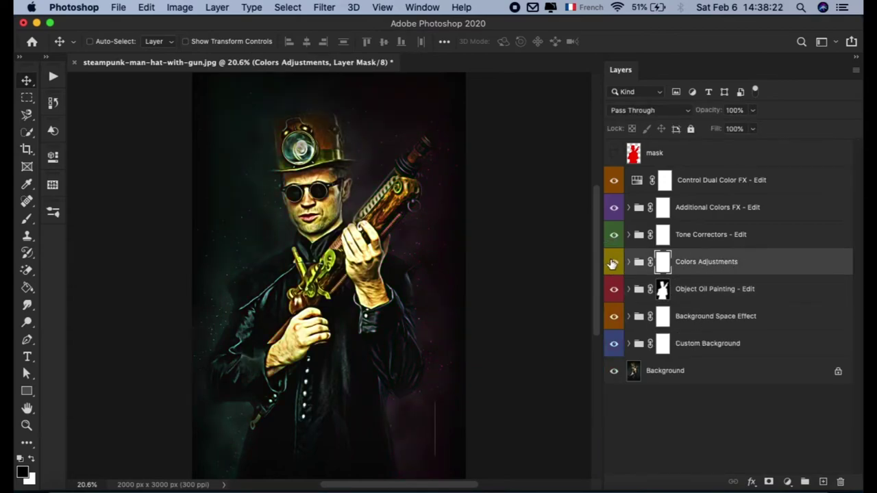
- Turn on Insider Vignette, preview and undo 100% opacity, and confirm its fill colour
{"action": "left_click", "coordinate": [612, 262]}
{"action": "left_click", "coordinate": [668, 291]}
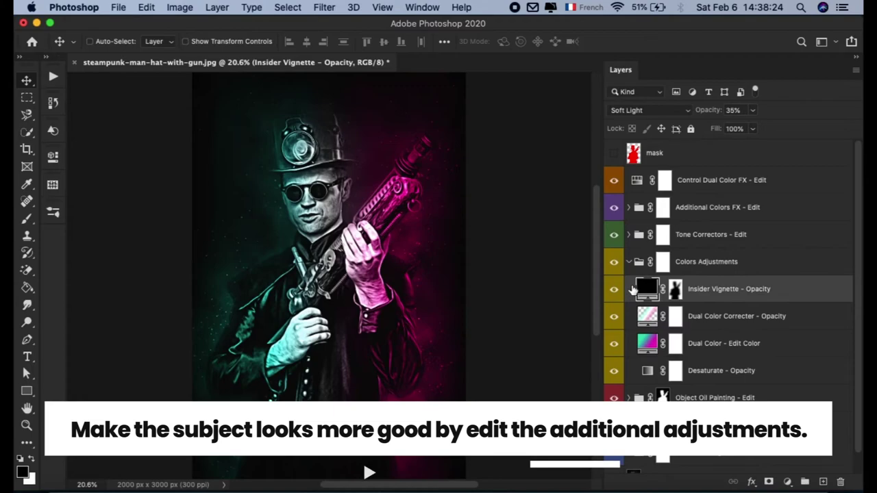
{"action": "left_click", "coordinate": [614, 289]}
{"action": "left_click_drag", "start_coordinate": [706, 110], "coordinate": [797, 120]}
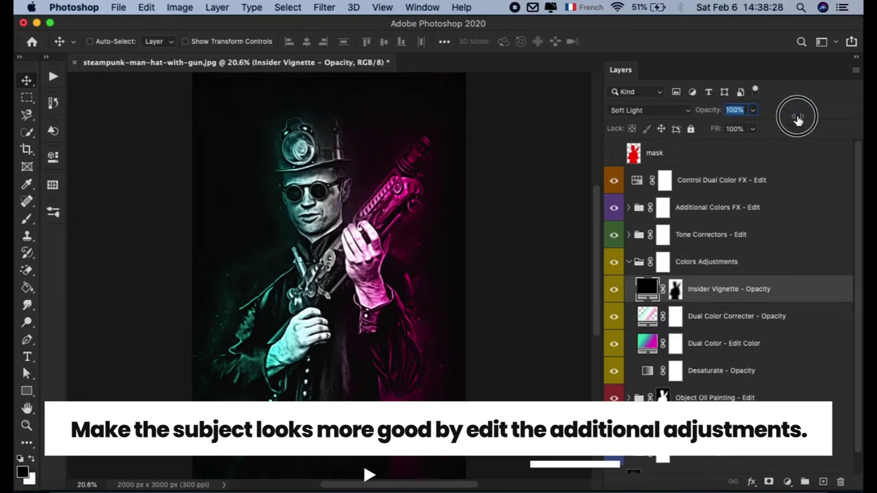
{"action": "key", "text": "super+z"}
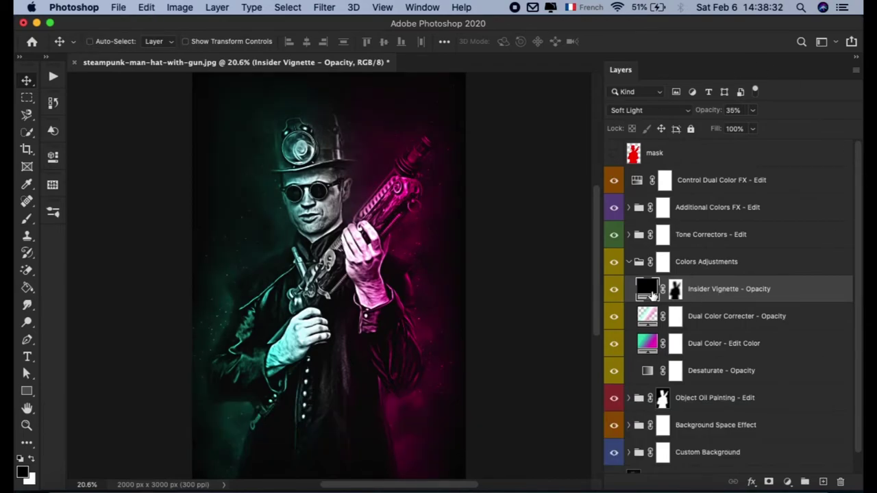
{"action": "double_click", "coordinate": [646, 288]}
{"action": "mouse_move", "coordinate": [500, 121]}
{"action": "left_mouse_down"}
{"action": "mouse_move", "coordinate": [433, 330]}
{"action": "mouse_move", "coordinate": [691, 143]}
{"action": "mouse_move", "coordinate": [683, 141]}
{"action": "left_mouse_up"}
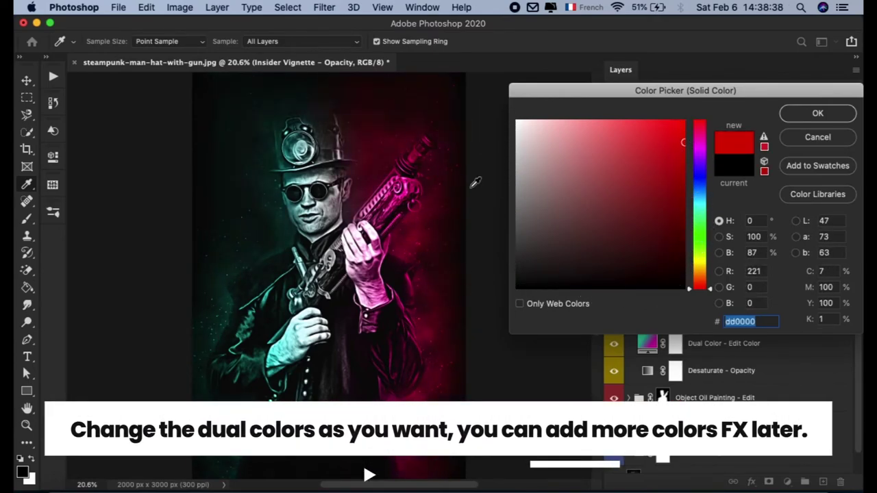
{"action": "left_click", "coordinate": [837, 118]}
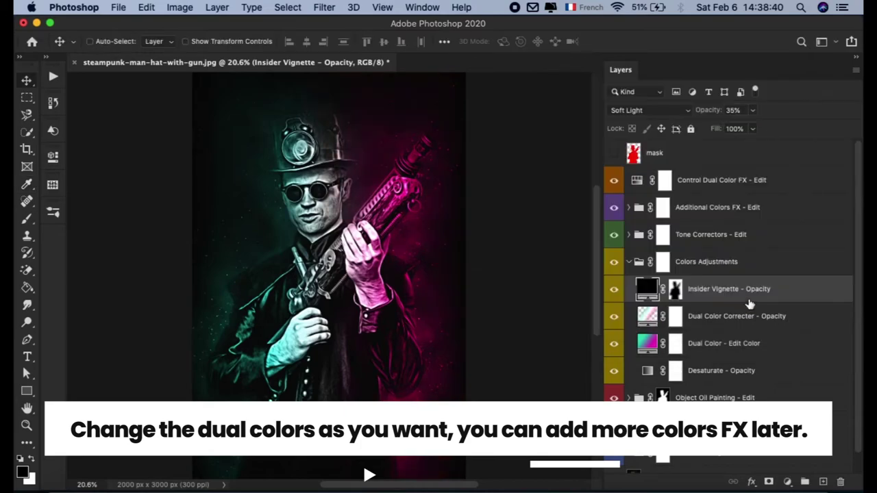
- Toggle the Dual Color Correcter - Opacity layer and adjust its opacity
{"action": "left_click", "coordinate": [726, 322]}
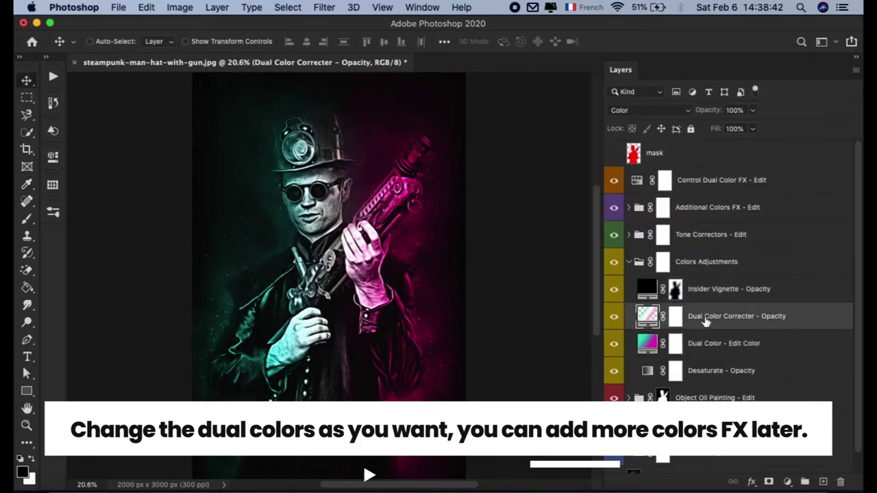
{"action": "left_click", "coordinate": [614, 316]}
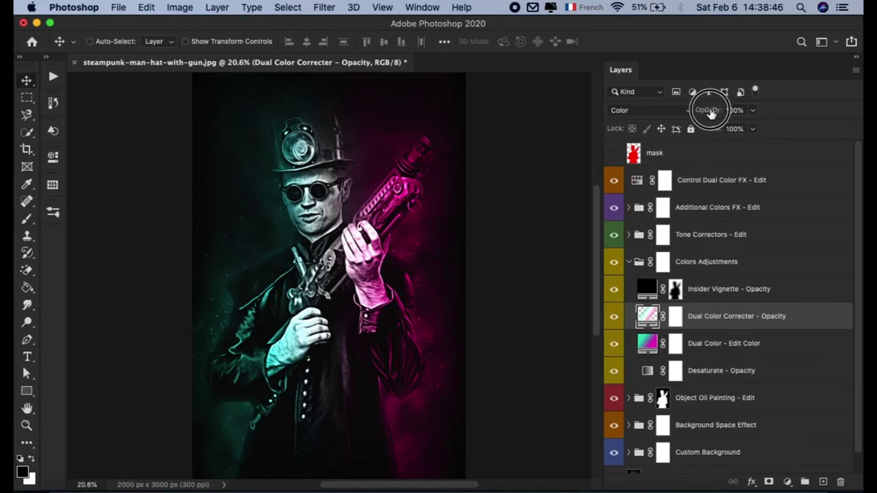
{"action": "left_click_drag", "start_coordinate": [709, 111], "coordinate": [772, 132]}
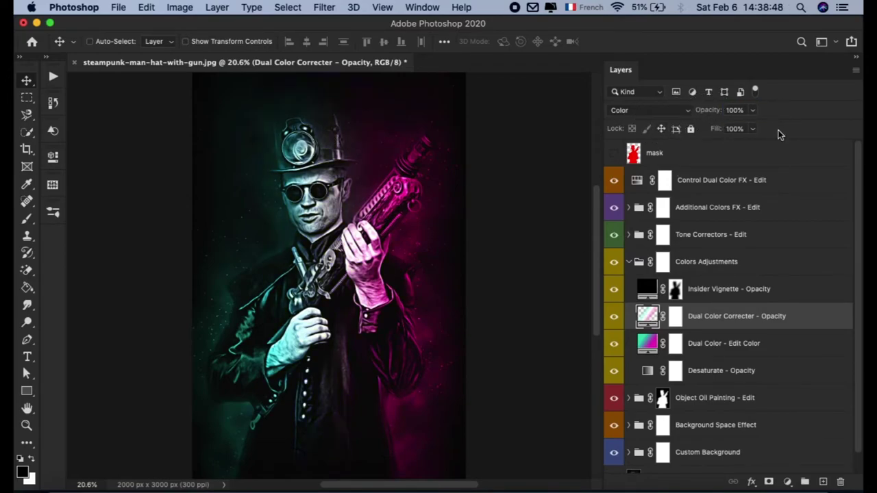
{"action": "left_click", "coordinate": [759, 345]}
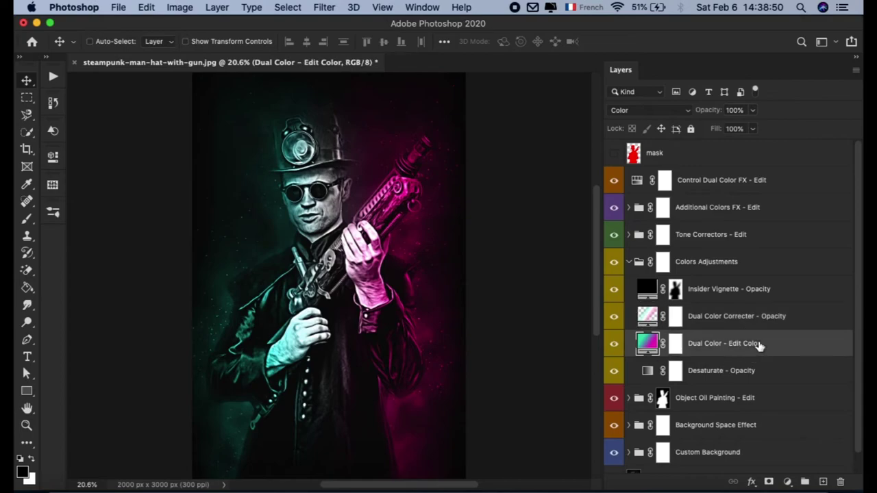
{"action": "double_click", "coordinate": [647, 343]}
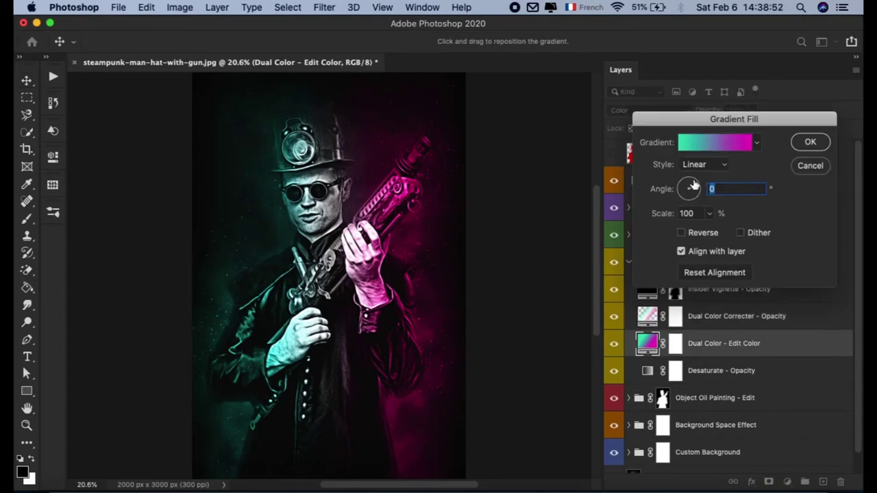
{"action": "left_click", "coordinate": [757, 143]}
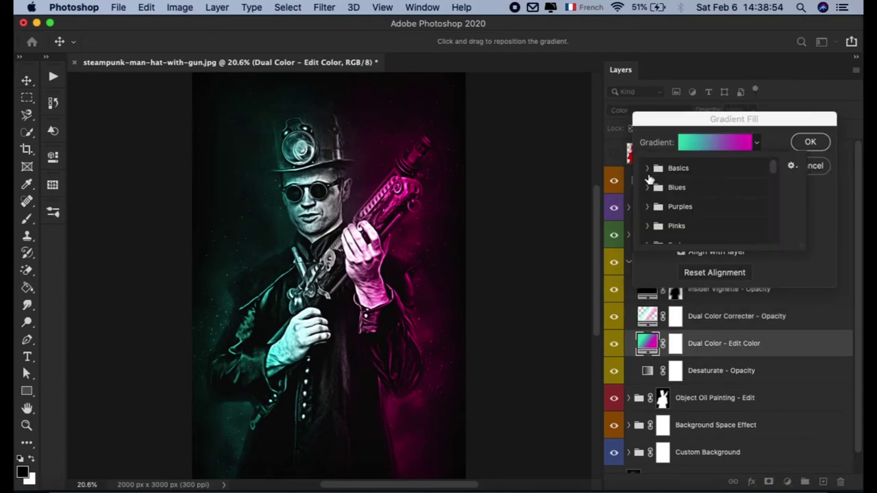
{"action": "left_click", "coordinate": [647, 187]}
{"action": "left_click", "coordinate": [706, 206]}
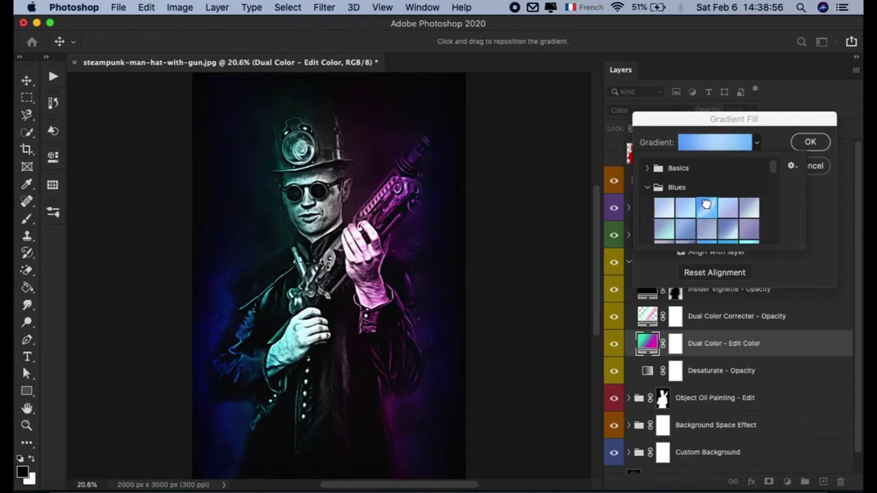
{"action": "scroll", "coordinate": [706, 205], "scroll_direction": "down", "scroll_amount": 3}
{"action": "scroll", "coordinate": [690, 199], "scroll_direction": "up", "scroll_amount": 3}
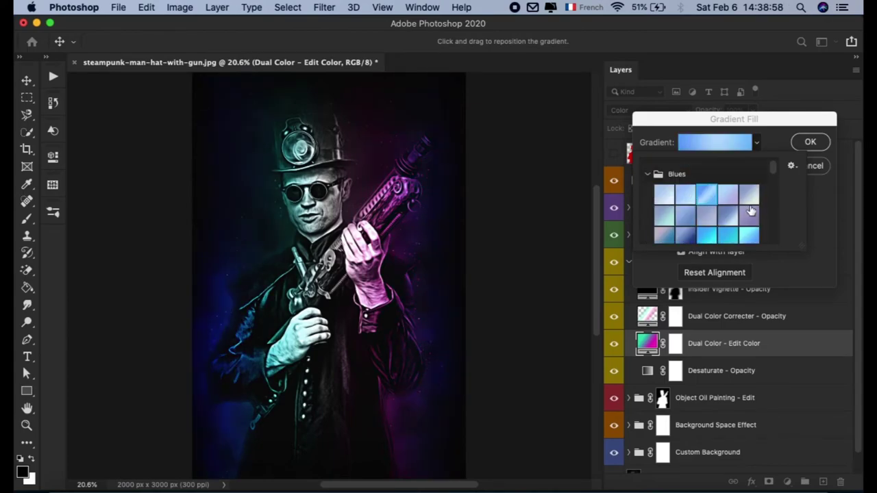
{"action": "left_click", "coordinate": [708, 233]}
{"action": "left_click", "coordinate": [815, 167]}
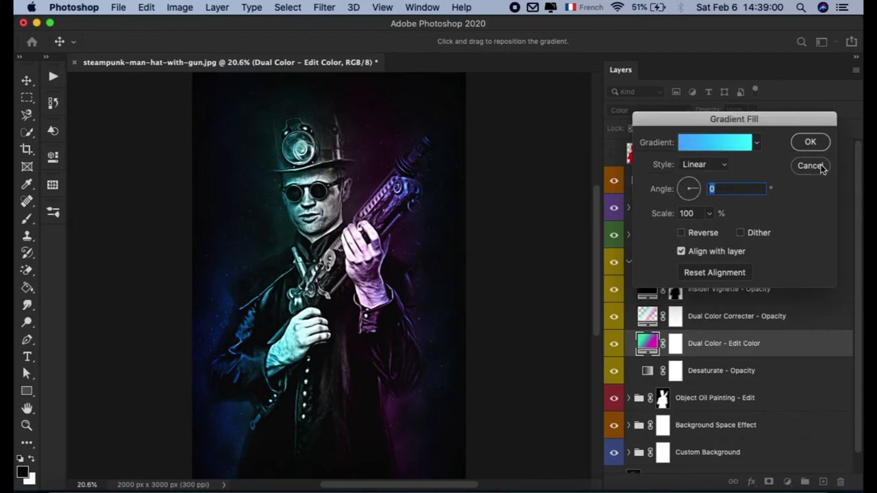
{"action": "key", "text": "alt+period"}
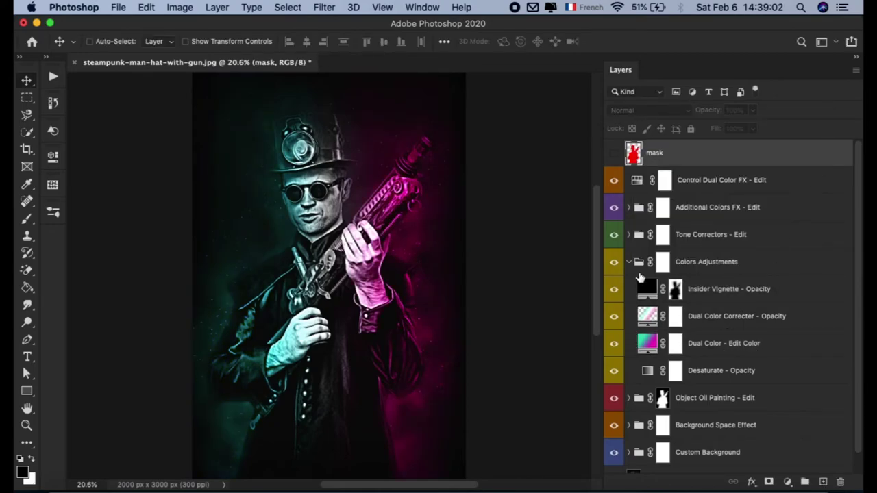
- Collapse the Colors Adjustments group and expand the Tone Correctors - Edit group
{"action": "left_click", "coordinate": [708, 264]}
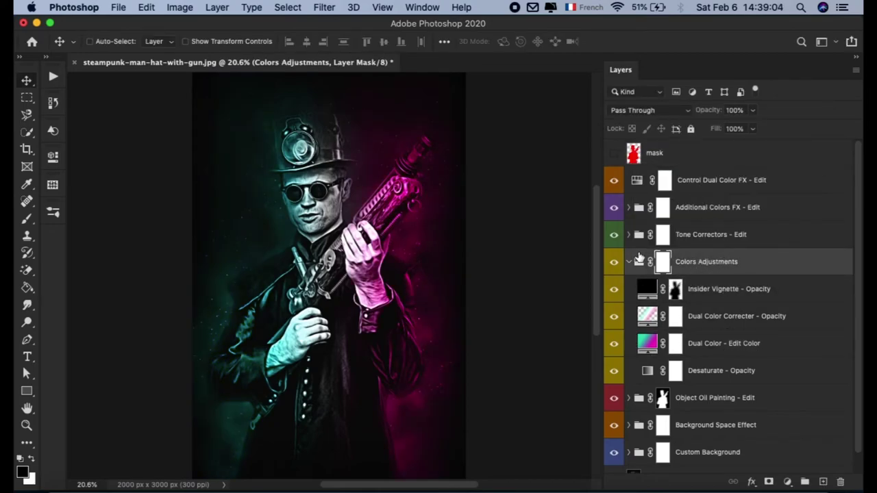
{"action": "left_click", "coordinate": [629, 263]}
{"action": "left_click", "coordinate": [723, 246]}
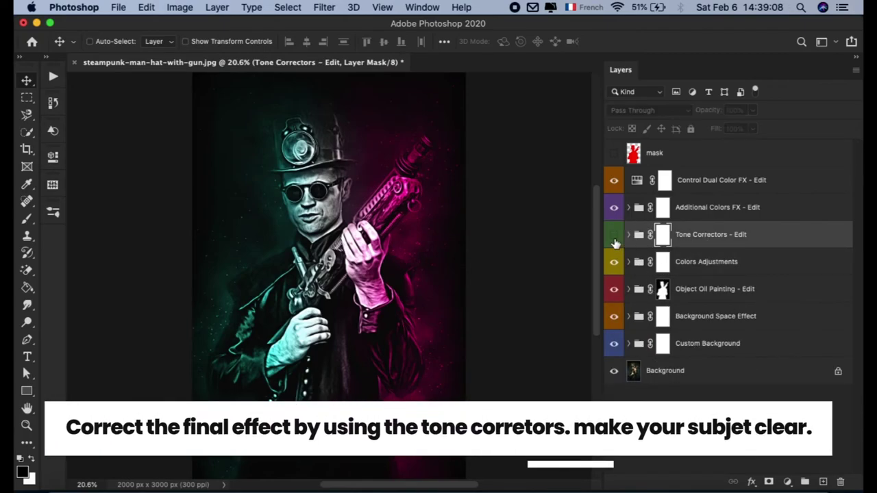
{"action": "left_click", "coordinate": [628, 234]}
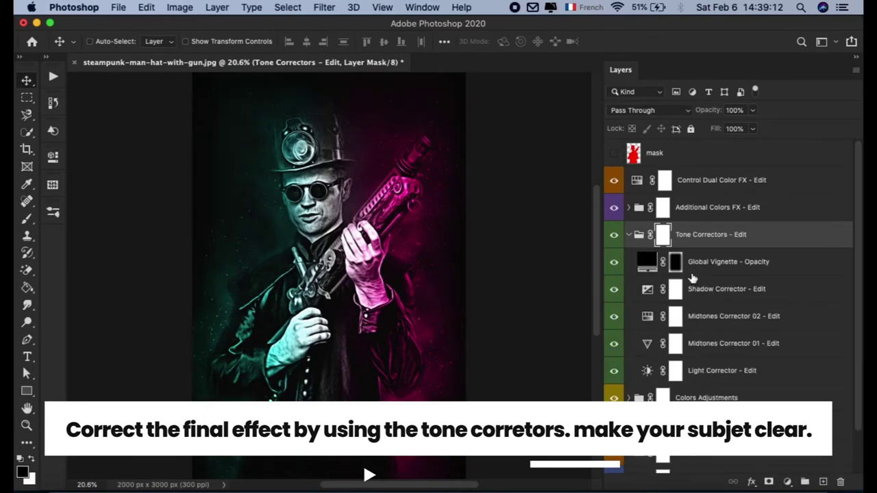
- Preview Global Vignette at 100% opacity, set it to 30%, and collapse Tone Correctors
{"action": "left_click", "coordinate": [771, 264]}
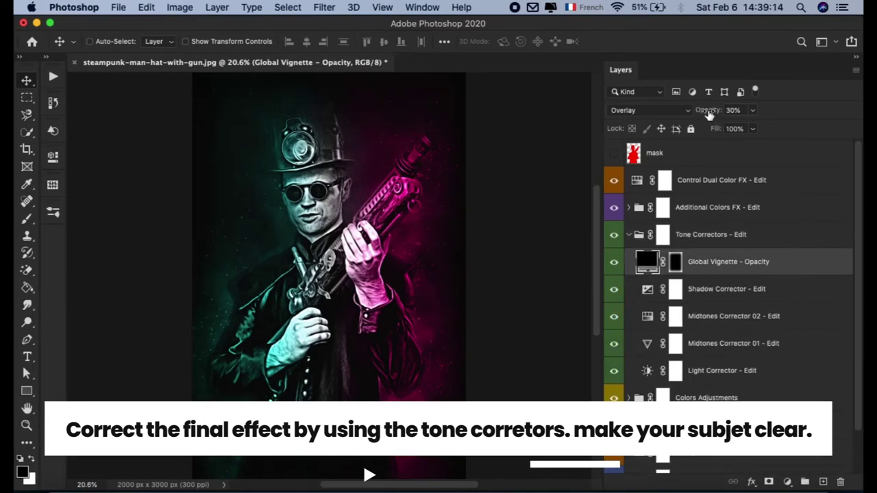
{"action": "left_click_drag", "start_coordinate": [708, 115], "coordinate": [757, 115]}
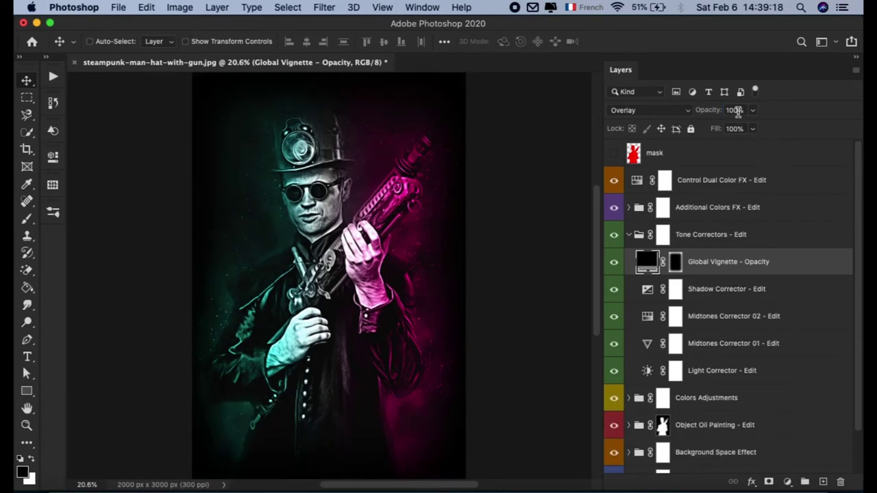
{"action": "type", "text": "30"}
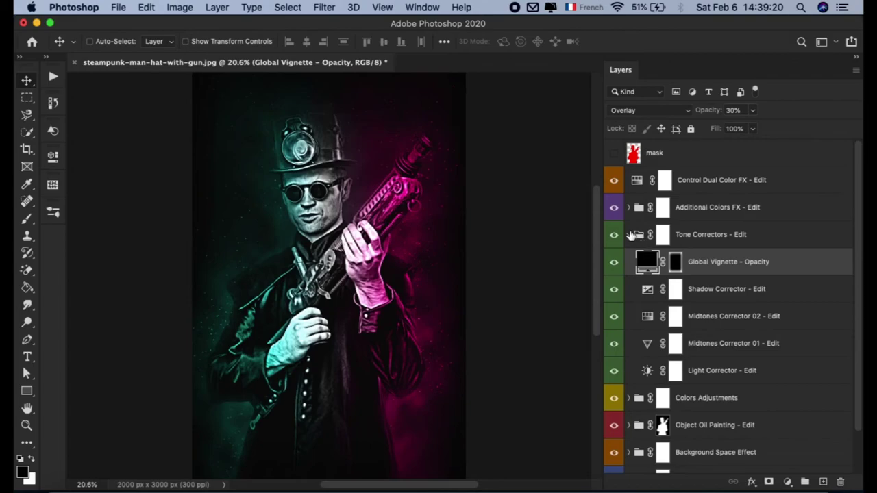
{"action": "left_click", "coordinate": [628, 234]}
{"action": "left_click", "coordinate": [662, 207]}
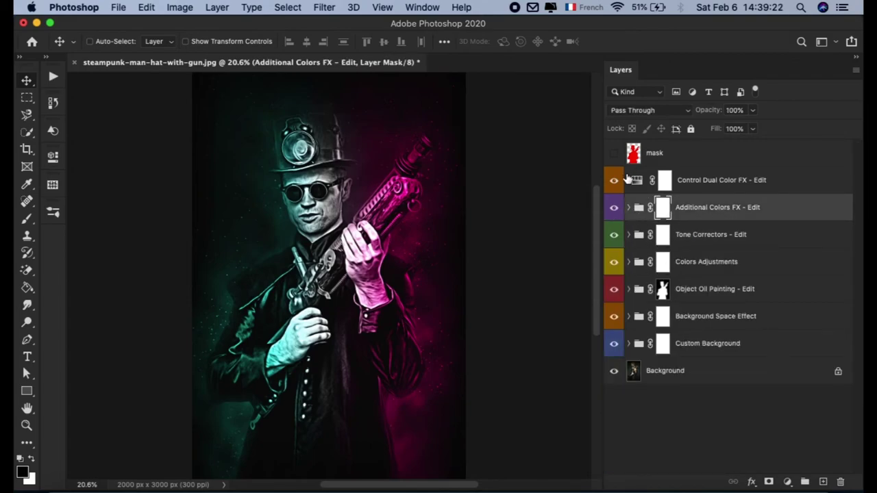
- Set the Control Dual Color FX Hue/Saturation hue to +63 for blue and orange
{"action": "left_click", "coordinate": [663, 181]}
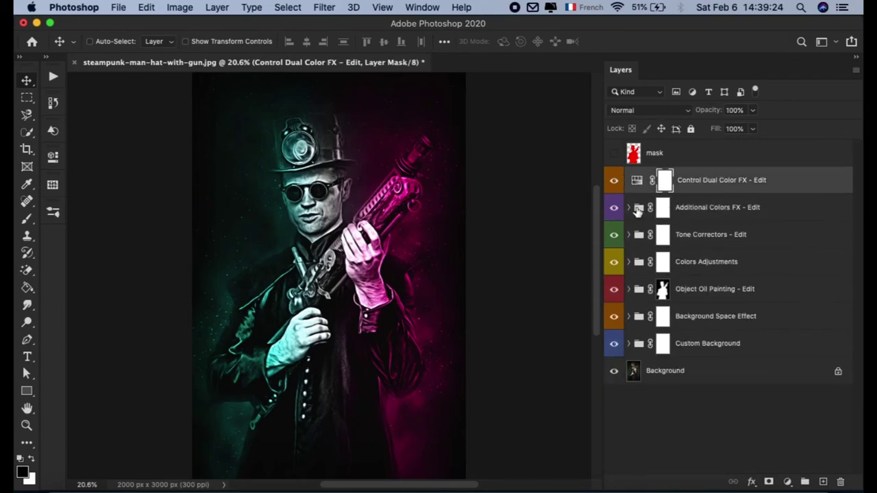
{"action": "left_click", "coordinate": [629, 208]}
{"action": "left_click", "coordinate": [629, 207]}
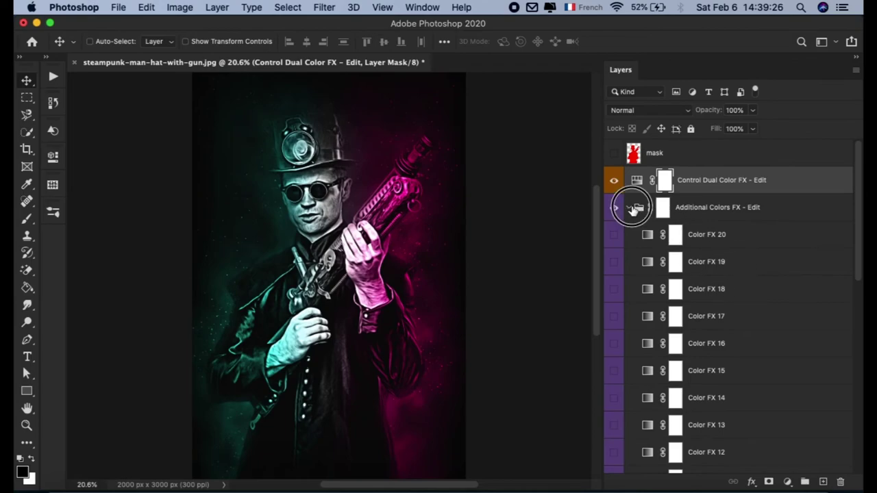
{"action": "double_click", "coordinate": [636, 180]}
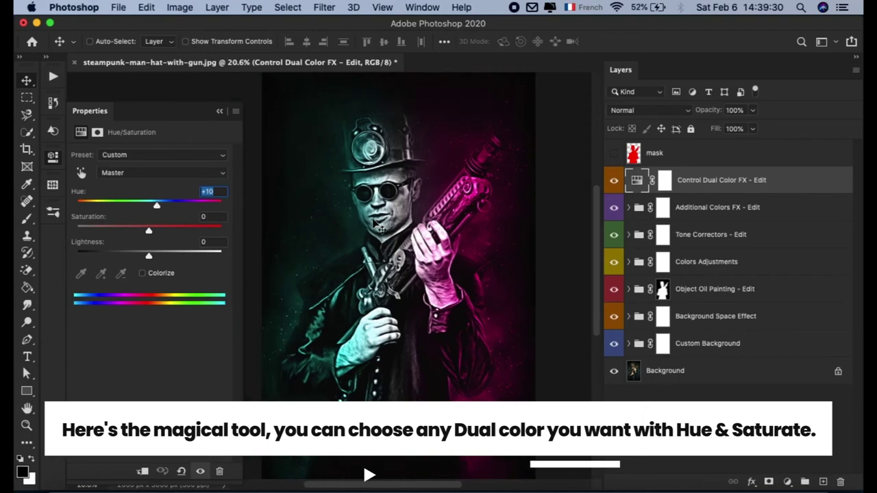
{"action": "scroll", "coordinate": [296, 197], "scroll_direction": "left", "scroll_amount": 3}
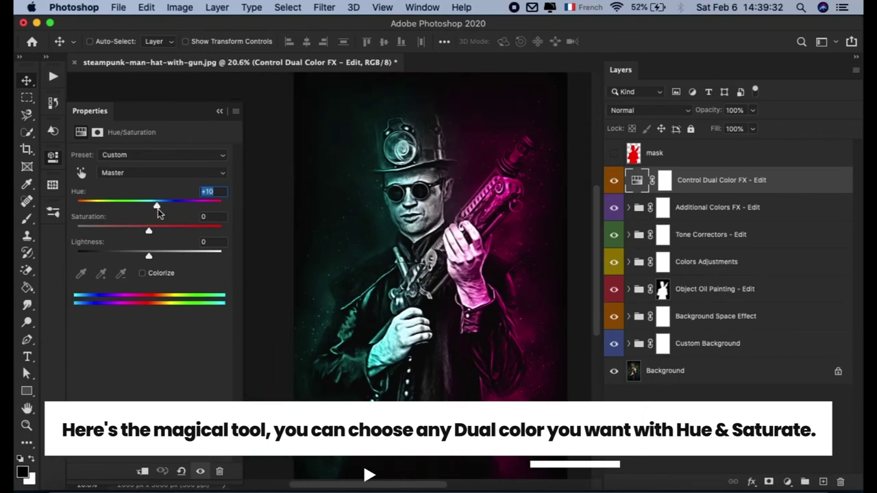
{"action": "mouse_move", "coordinate": [157, 212]}
{"action": "left_mouse_down"}
{"action": "mouse_move", "coordinate": [81, 210]}
{"action": "mouse_move", "coordinate": [237, 217]}
{"action": "left_mouse_up"}
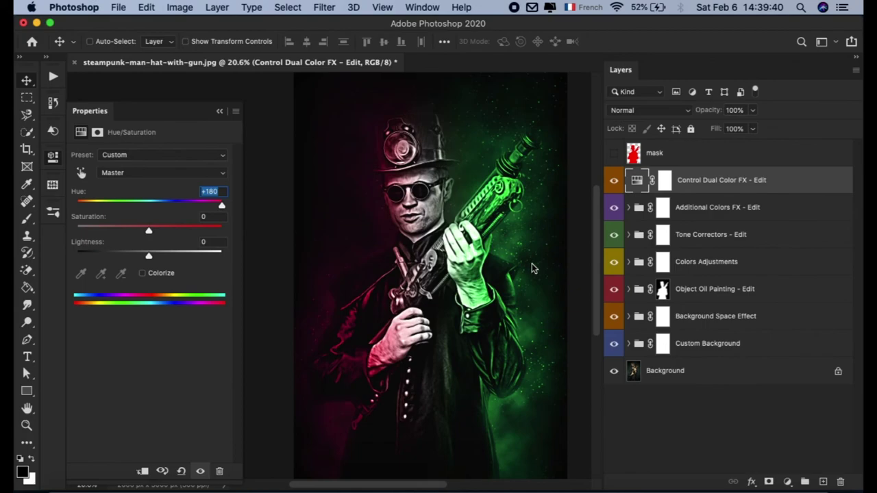
{"action": "left_click_drag", "start_coordinate": [218, 206], "coordinate": [189, 207]}
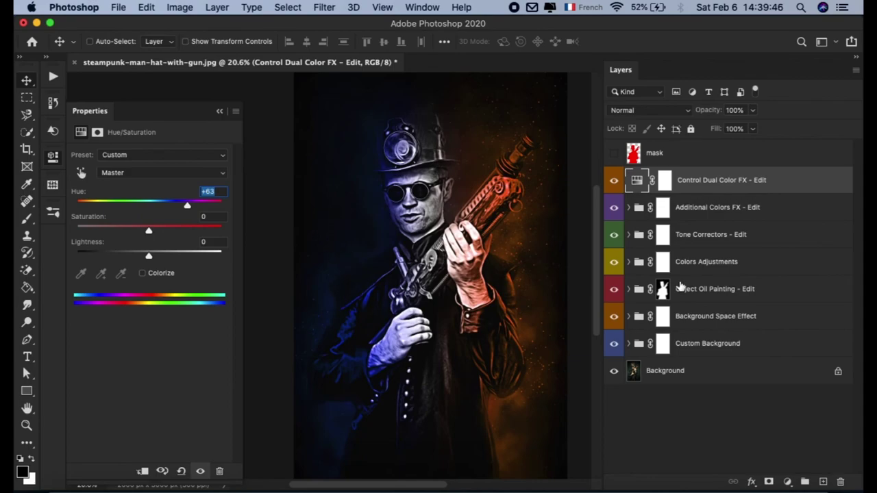
{"action": "left_click", "coordinate": [702, 210]}
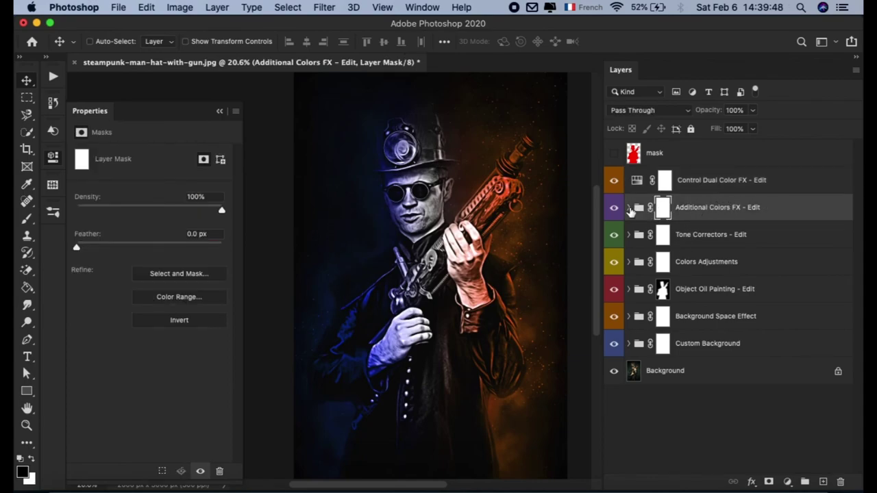
- Preview Color FX 01 through 05 tints, leaving Color FX 05 visible
{"action": "left_click", "coordinate": [628, 207]}
{"action": "scroll", "coordinate": [627, 287], "scroll_direction": "down", "scroll_amount": 10}
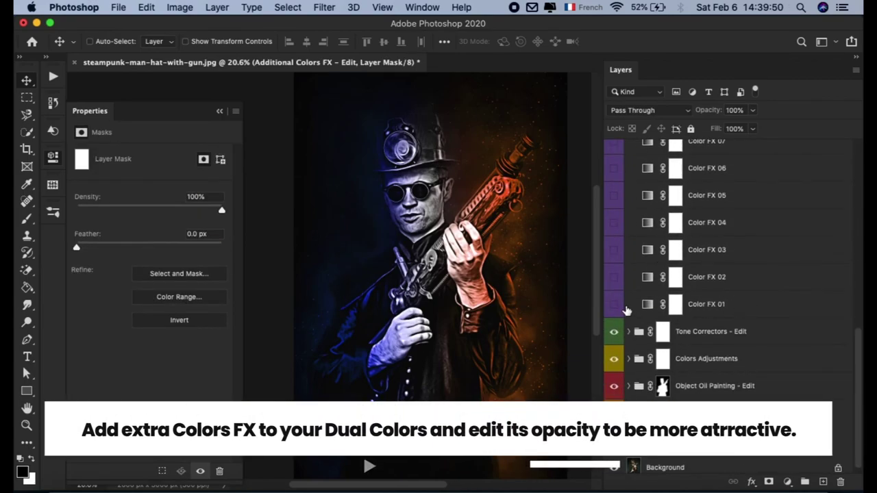
{"action": "left_click", "coordinate": [614, 308]}
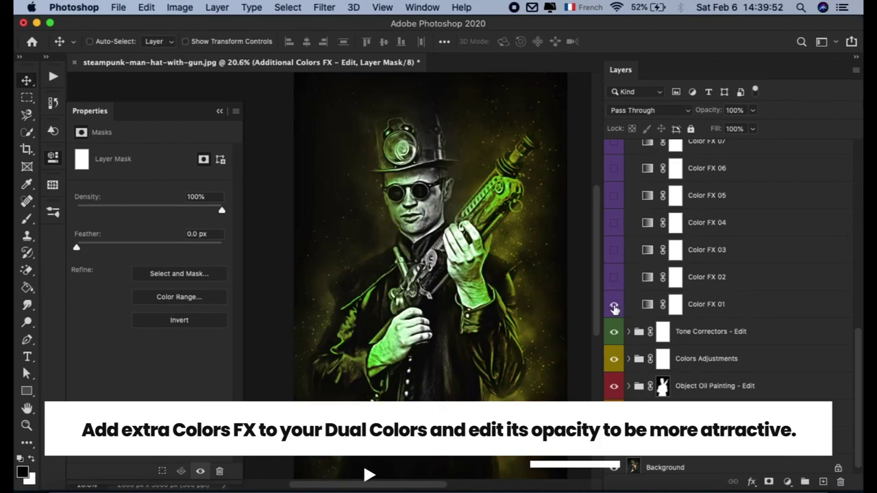
{"action": "left_click", "coordinate": [614, 278]}
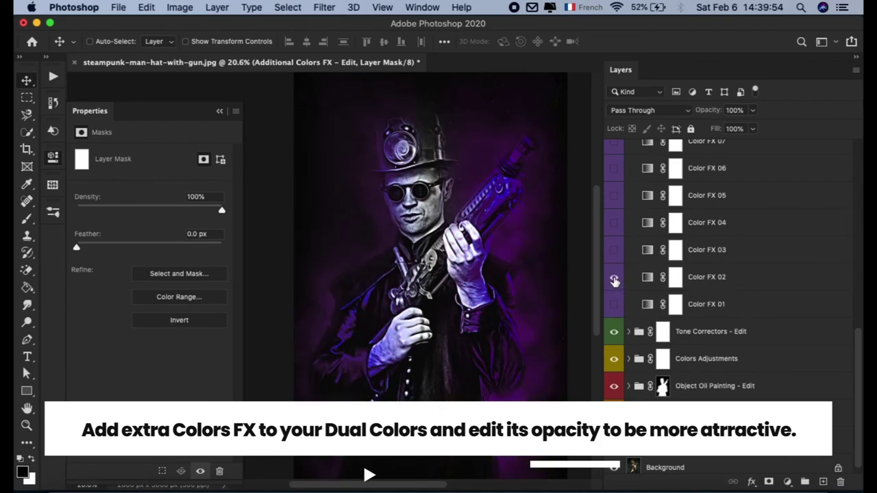
{"action": "left_click", "coordinate": [614, 279]}
{"action": "left_click", "coordinate": [614, 251]}
{"action": "left_click", "coordinate": [614, 251]}
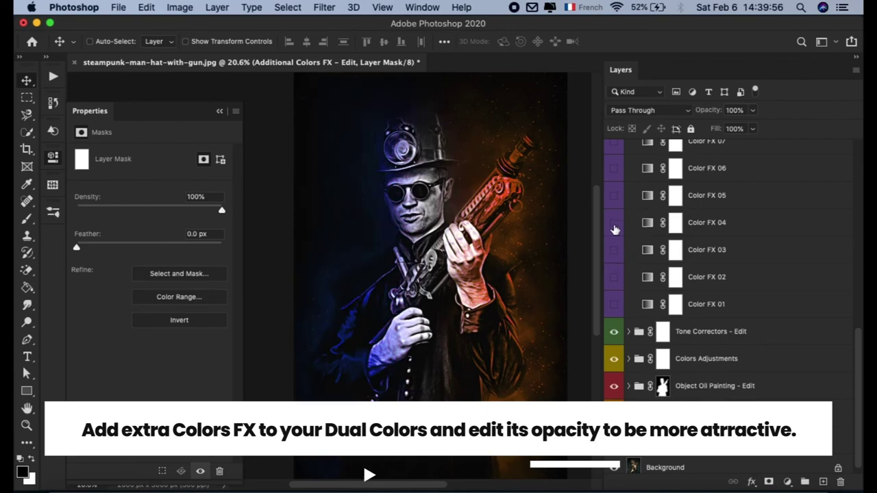
{"action": "left_click", "coordinate": [614, 220]}
{"action": "left_click", "coordinate": [615, 224]}
{"action": "left_click", "coordinate": [614, 199]}
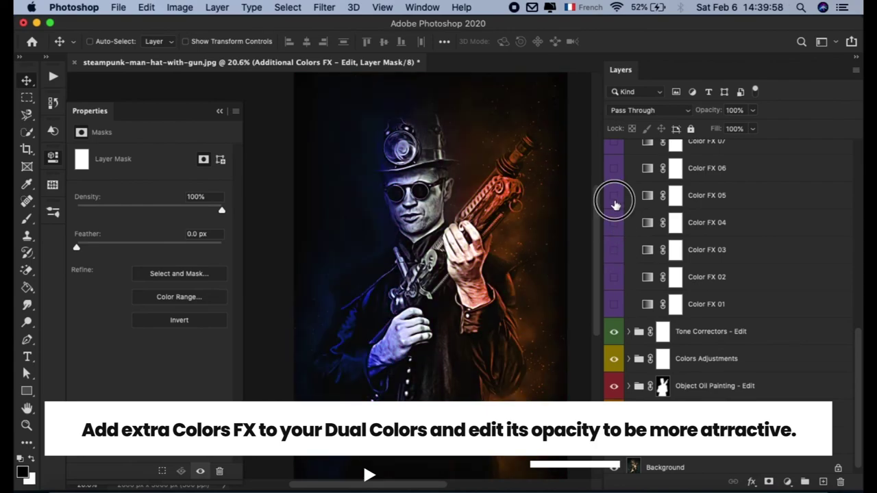
- Set the Color FX 05 layer's opacity to 50%
{"action": "left_click", "coordinate": [726, 204]}
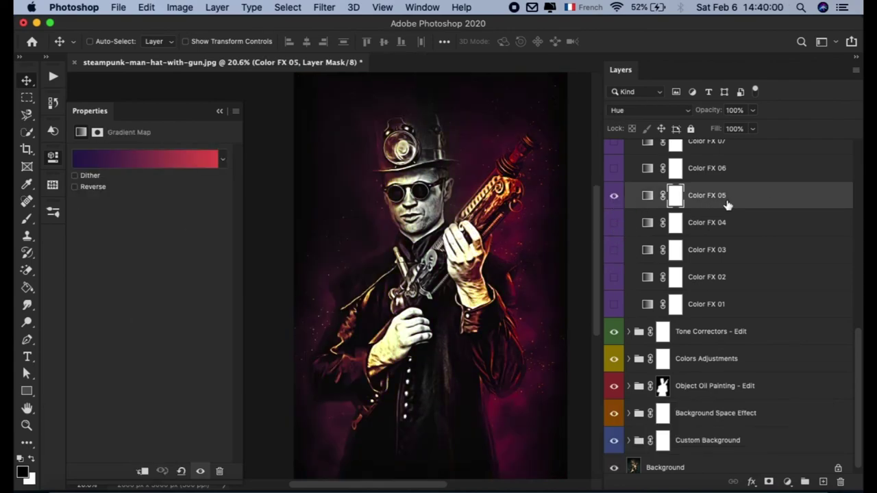
{"action": "left_click", "coordinate": [734, 109]}
{"action": "type", "text": "40"}
{"action": "key", "text": "Return"}
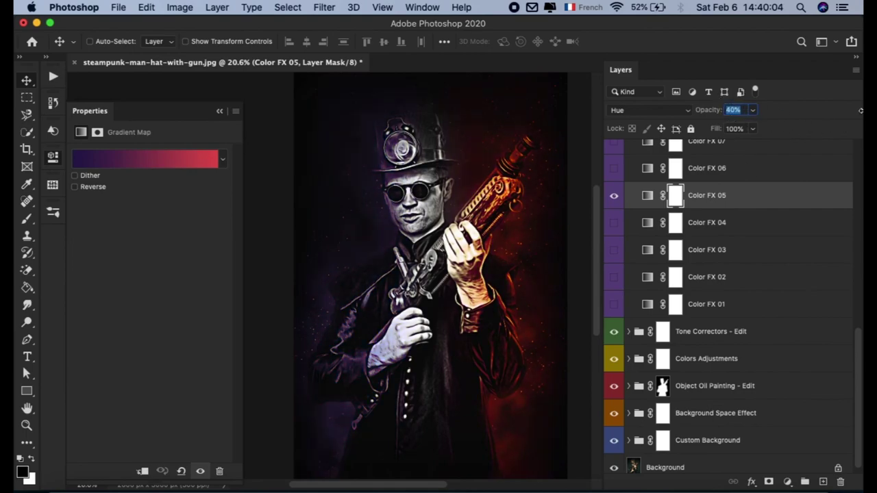
{"action": "type", "text": "50"}
{"action": "key", "text": "Return"}
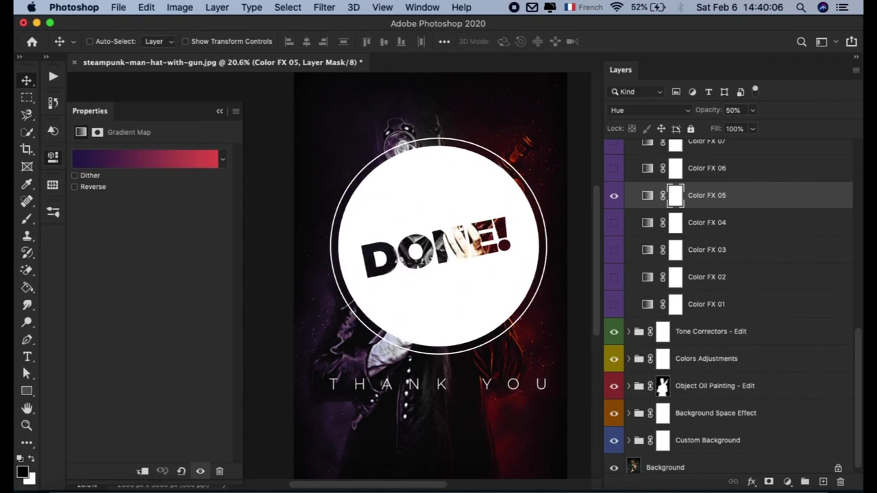